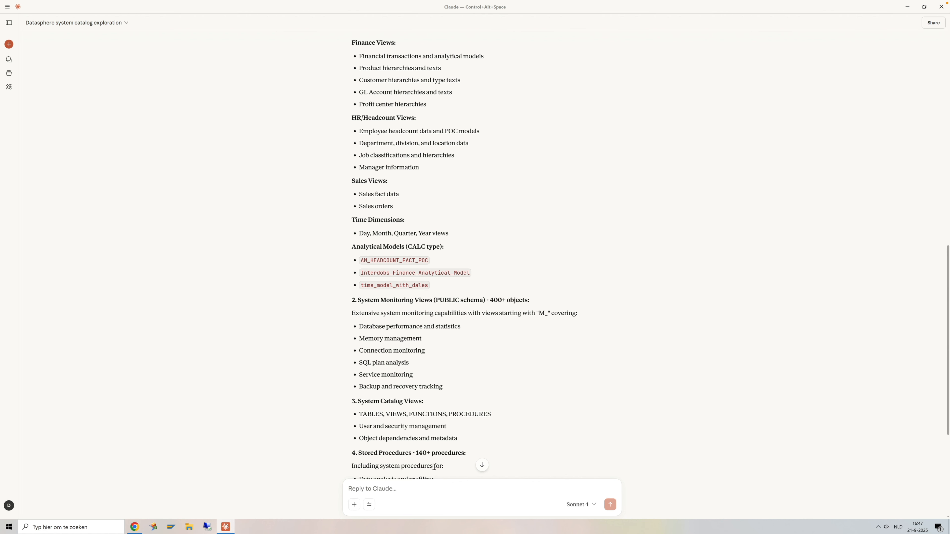
- Ask Claude "i want to analyse sales orders" and always allow the requested column lookup
text(i w)
text(ant to analyse sales orders)
key(Return)
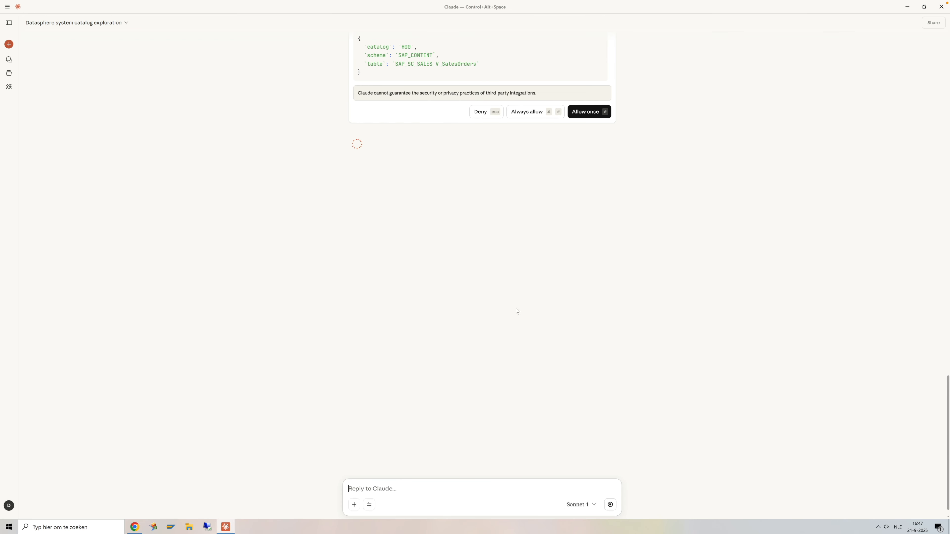
click(530, 116)
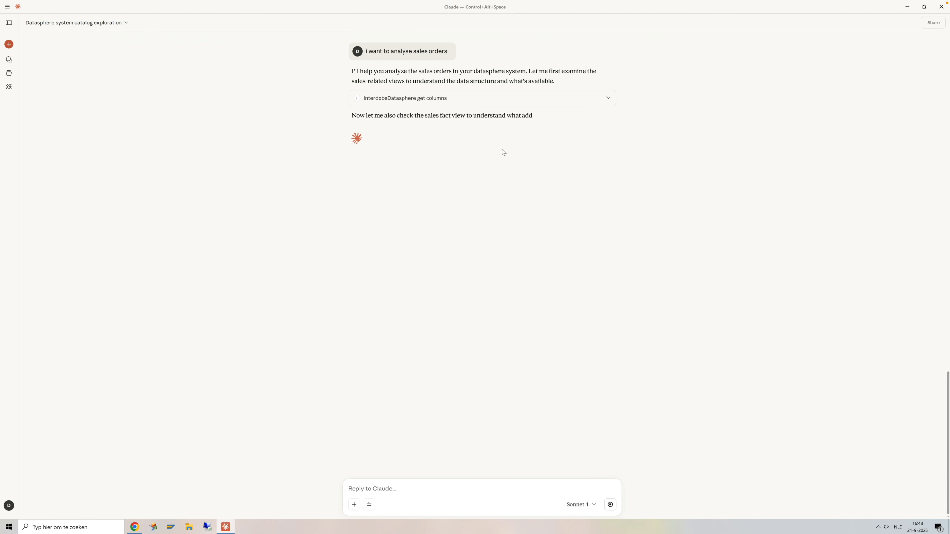
- Expand the first get columns request and copy the table name SAP_SC_SALES_V_SalesOrders
click(607, 98)
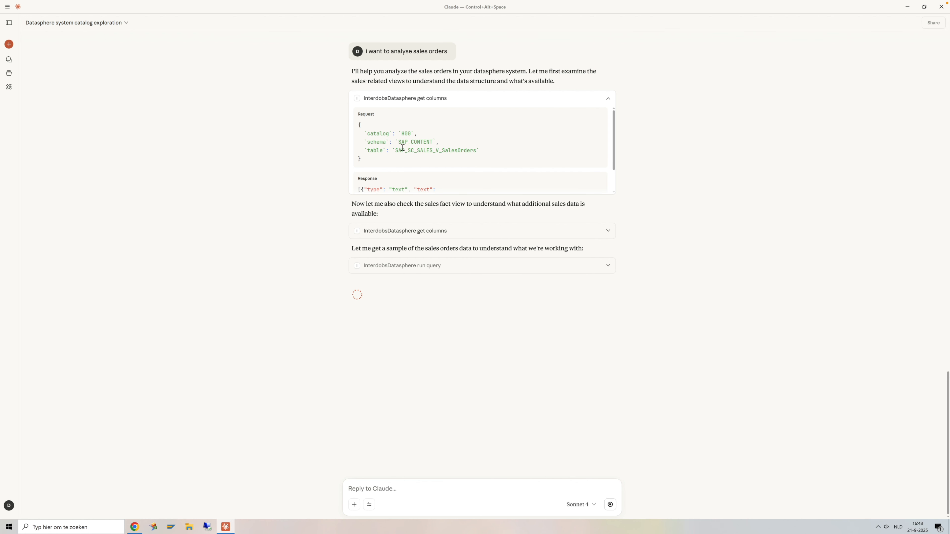
drag(395, 150, 477, 150)
key(super+c)
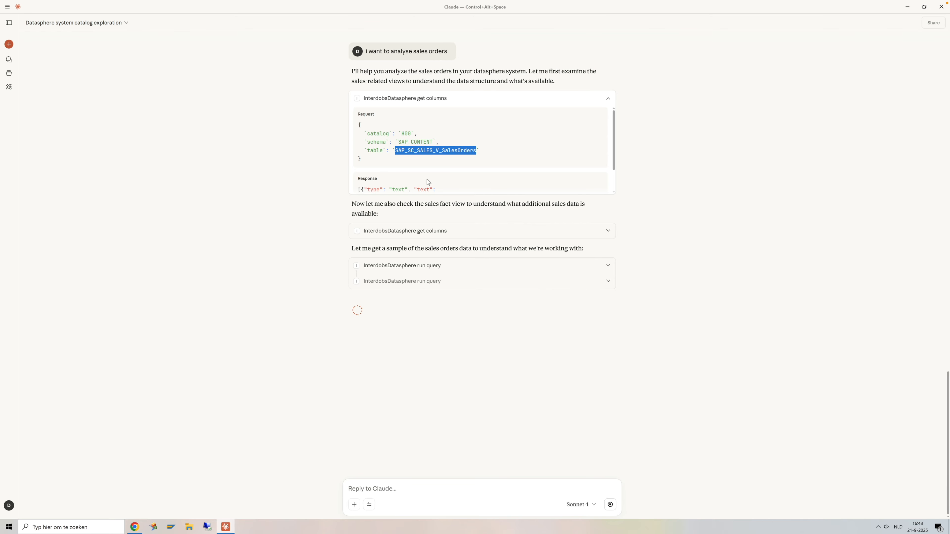
- Switch to SAP Datasphere in Chrome and find and open the view SAP_SC_SALES_V_SalesOrders in the Data Builder
key(ctrl+Left)
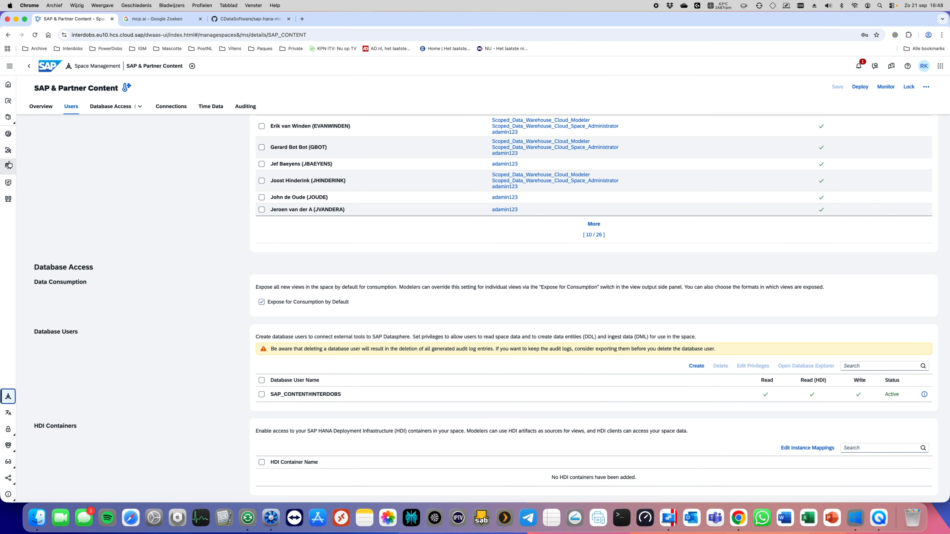
click(8, 167)
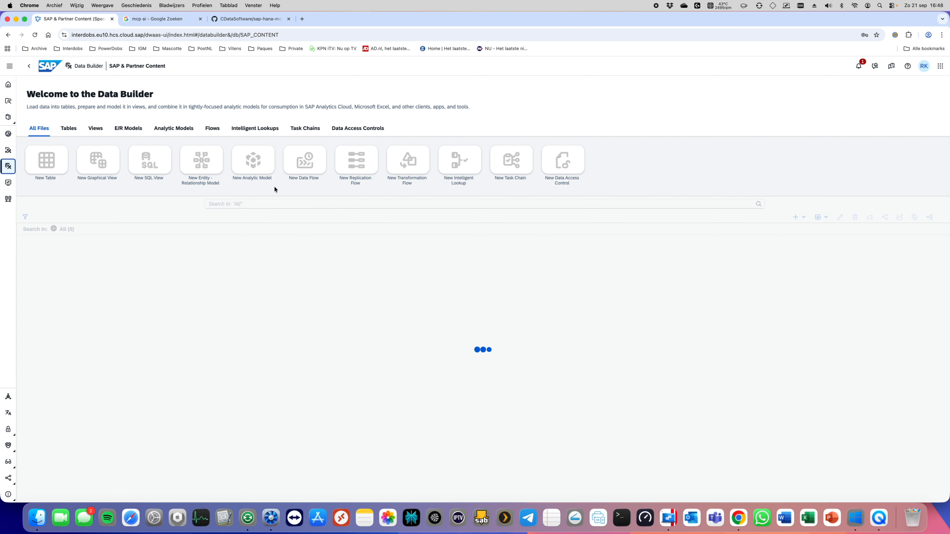
click(297, 204)
key(super+v)
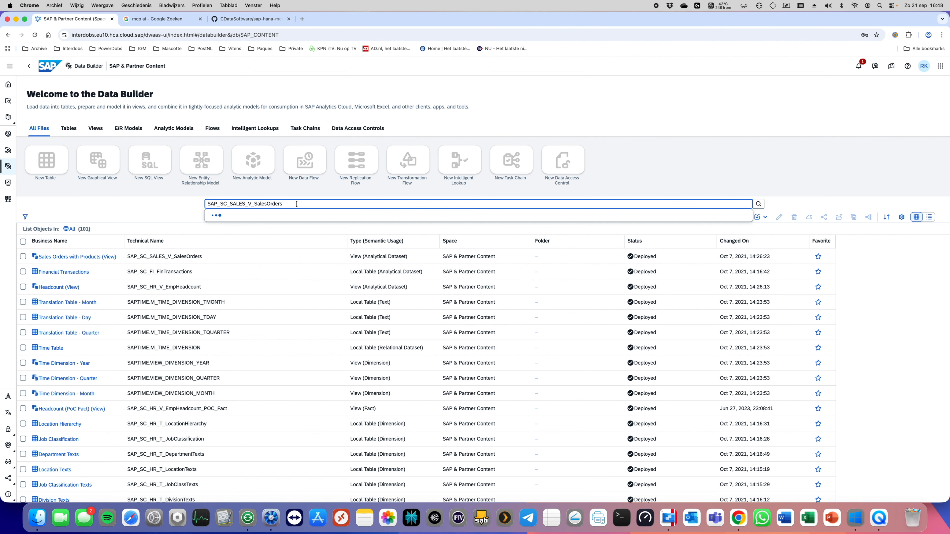
click(284, 232)
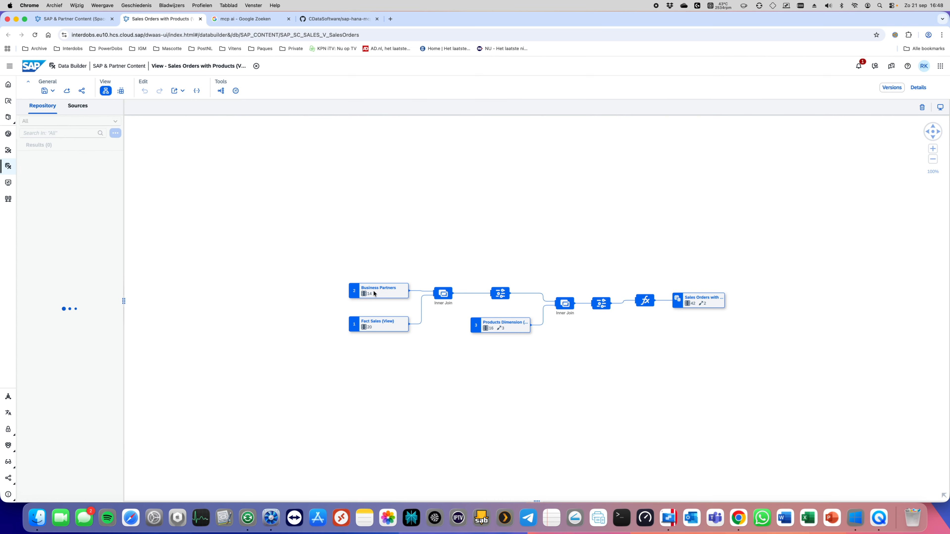
- Inspect the Business Partners and Fact Sales sources, and the output view's measures, attributes, persistence and associations
click(373, 291)
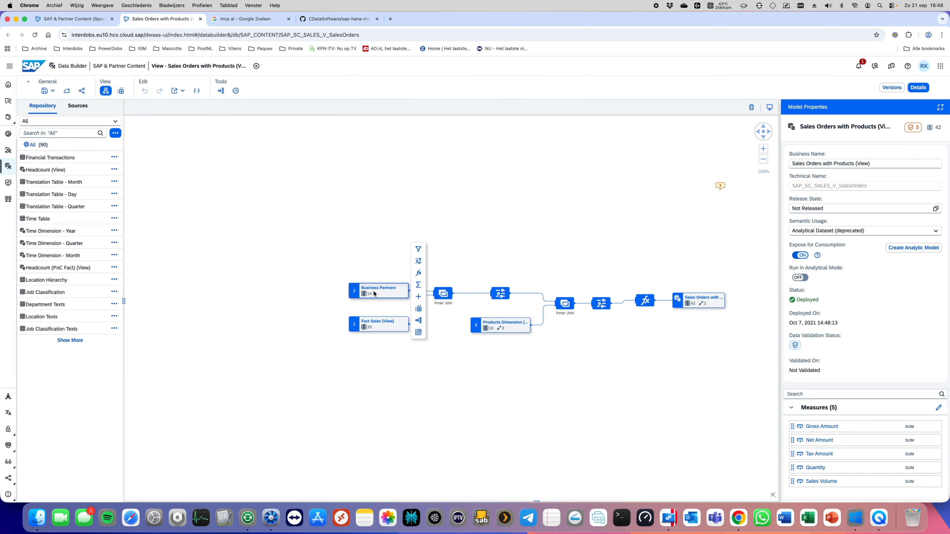
click(370, 328)
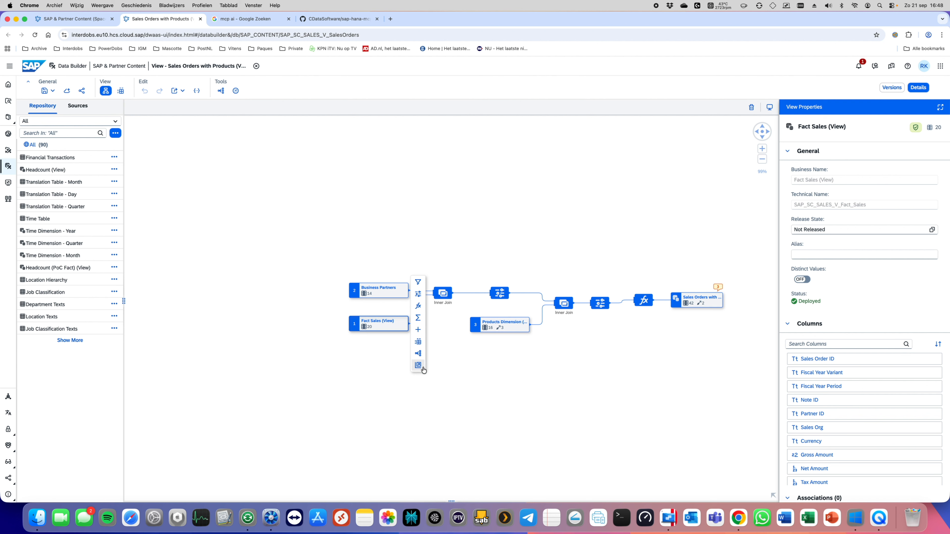
click(674, 306)
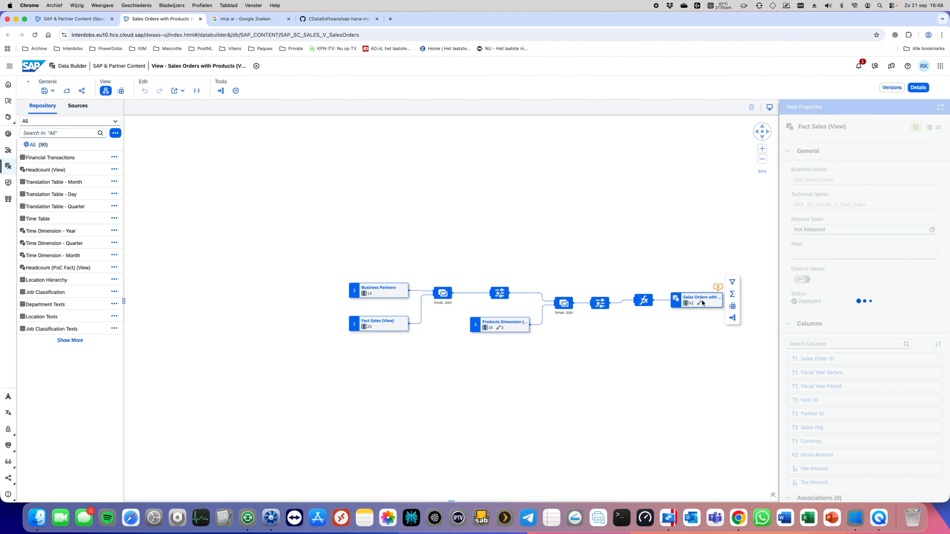
drag(657, 361, 534, 350)
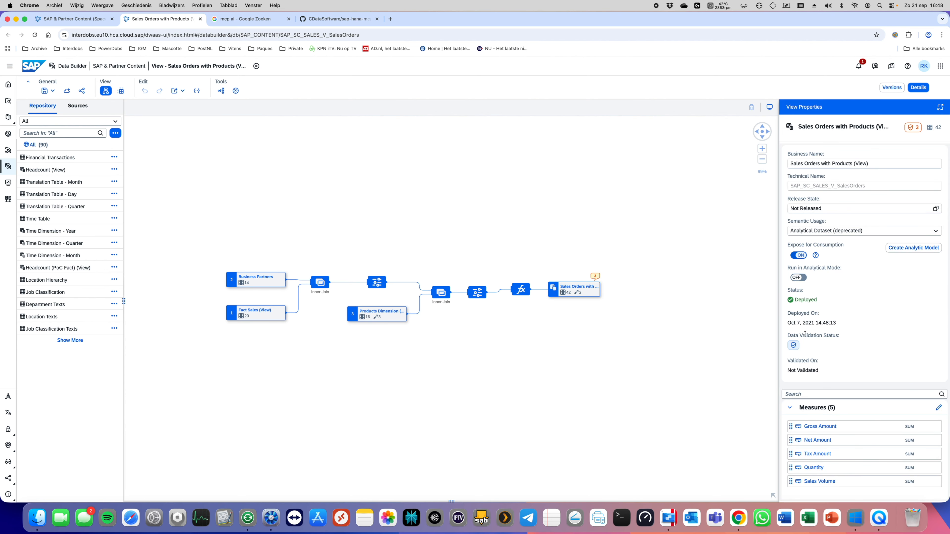
scroll(818, 337, down, 3)
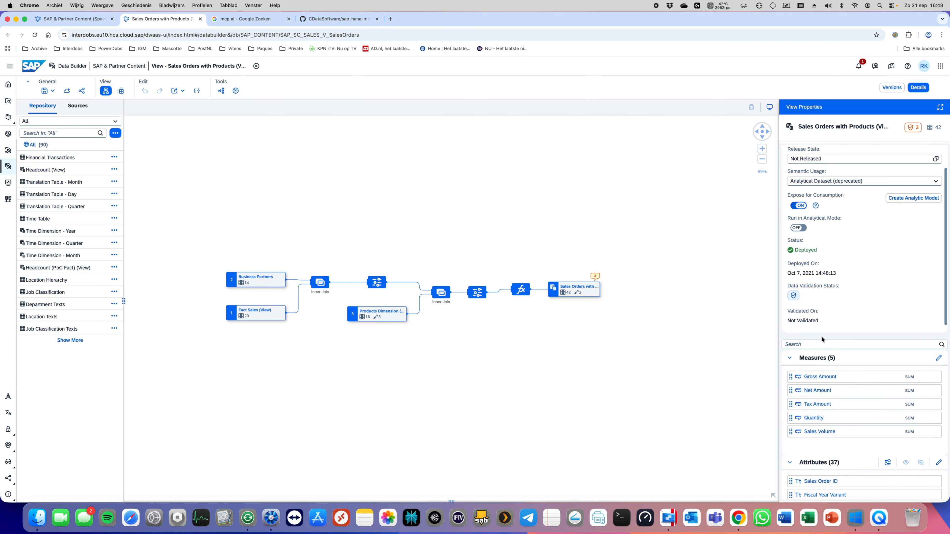
scroll(822, 336, down, 15)
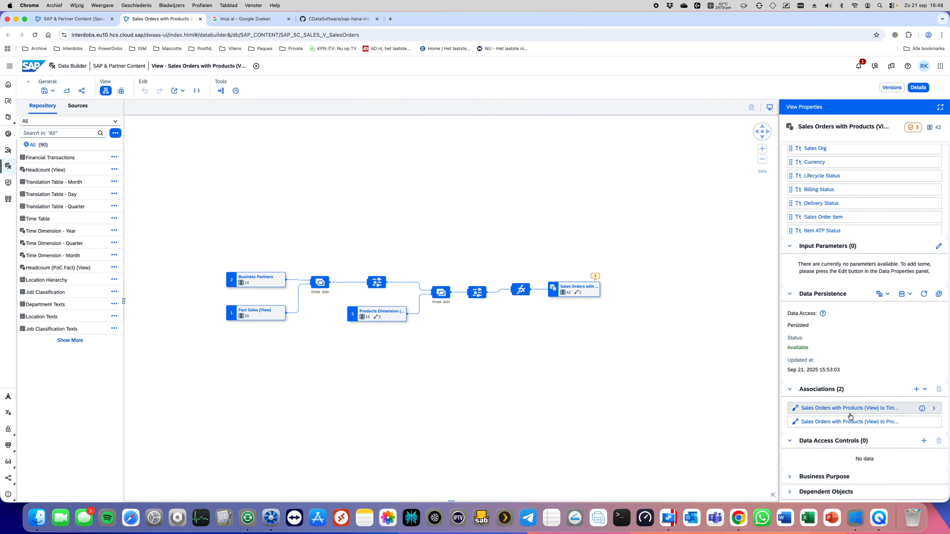
mouse_move(856, 411)
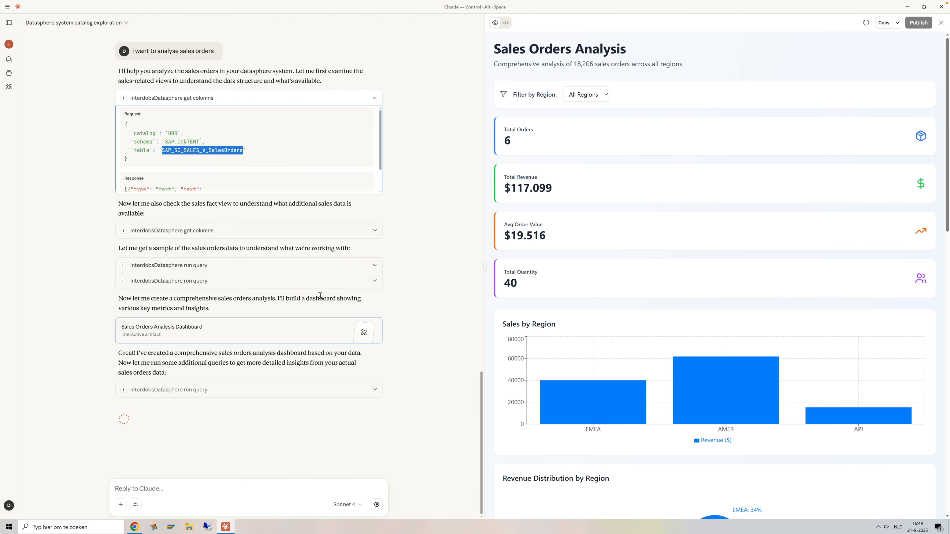
- Switch to Claude and examine the generated Sales Orders Analysis dashboard's metrics and regional sales charts
scroll(553, 307, down, 3)
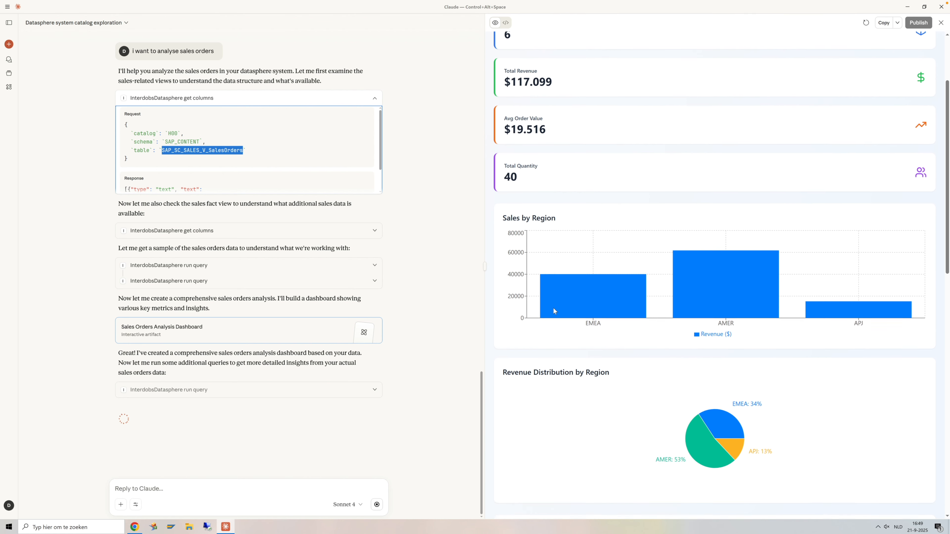
mouse_move(608, 295)
mouse_move(849, 312)
scroll(726, 296, up, 3)
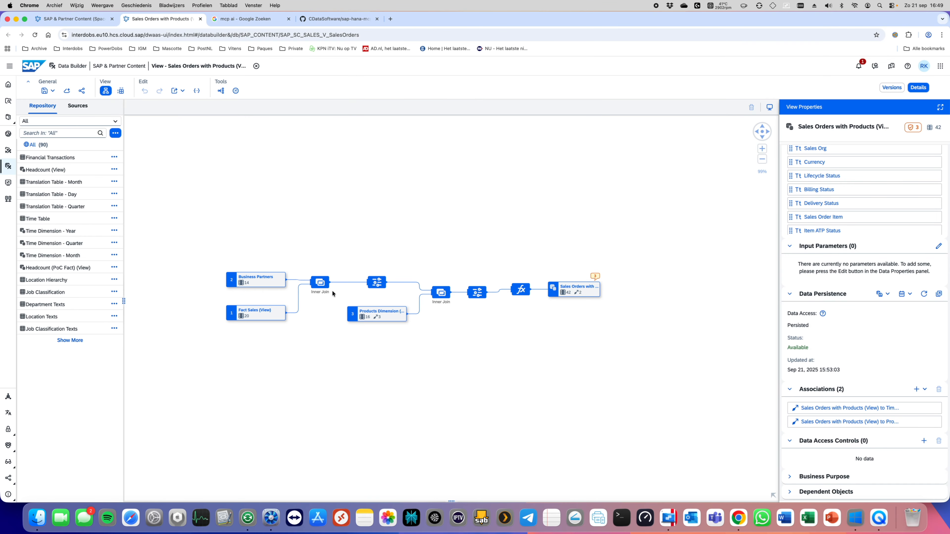
- In SAP Datasphere, preview the Sales Orders with Products view's data in an enlarged pane and sort it by Sales Order ID descending
click(568, 291)
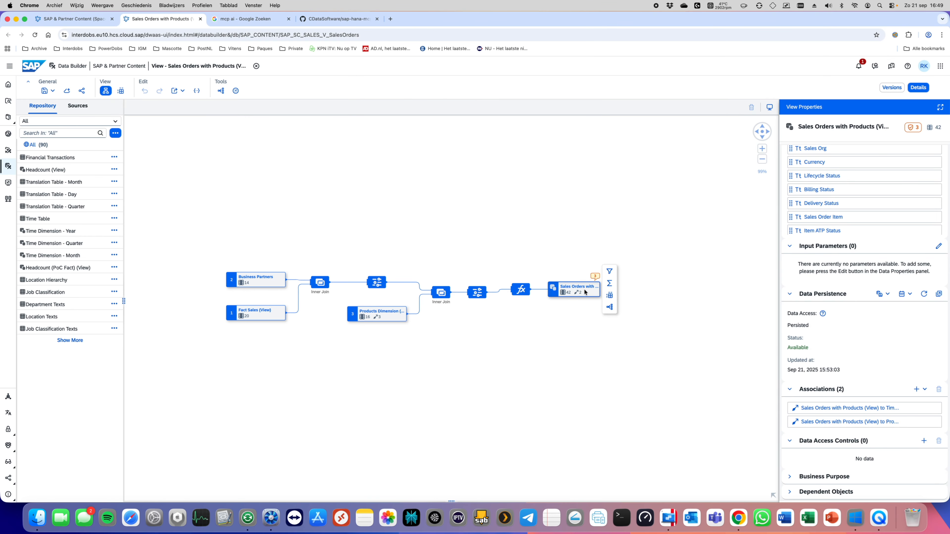
click(609, 297)
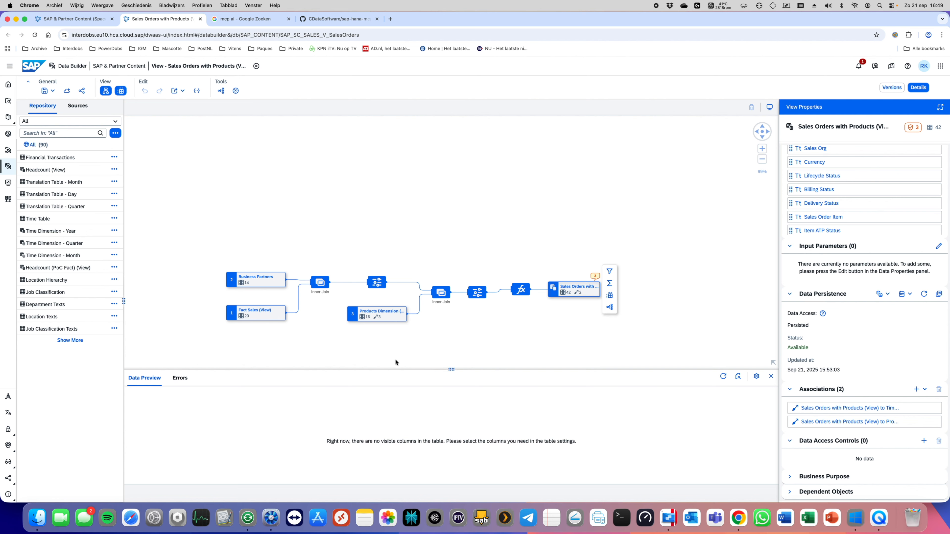
drag(390, 369, 398, 190)
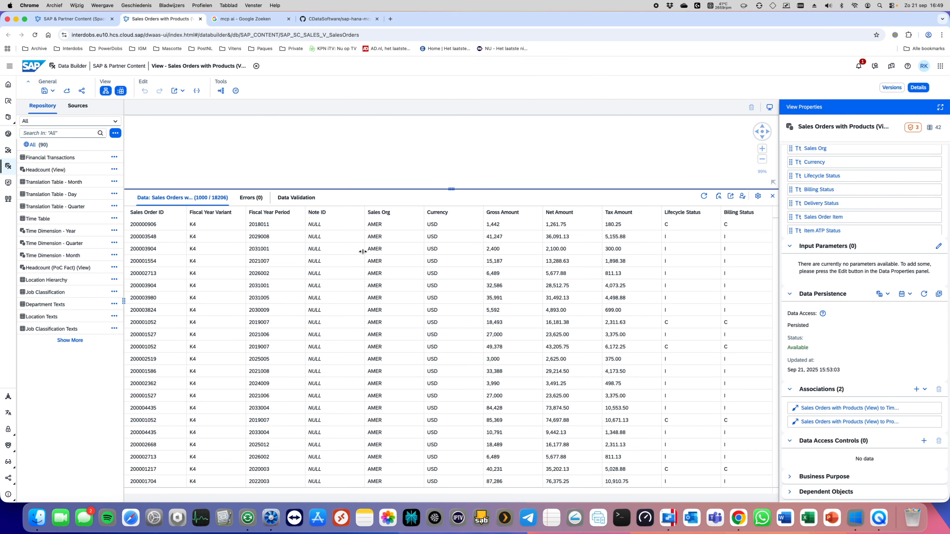
click(154, 213)
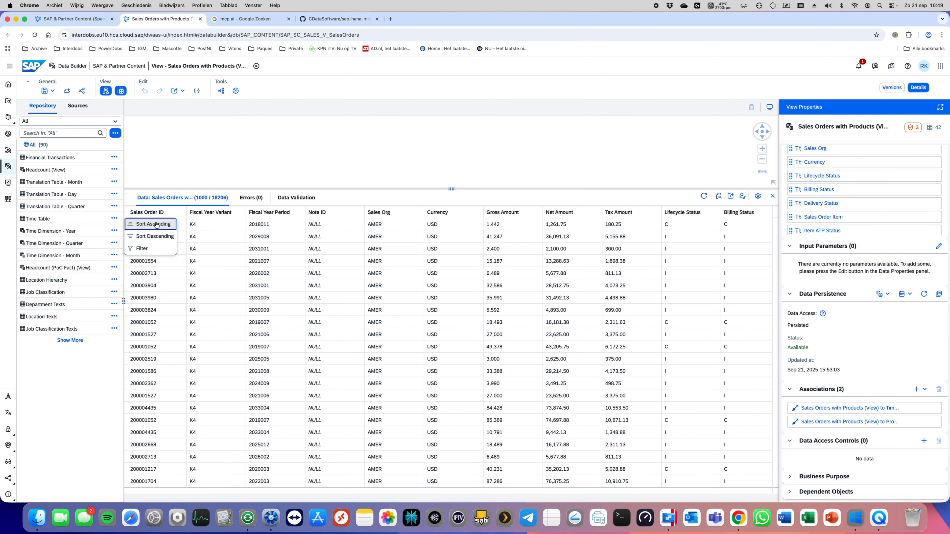
click(151, 236)
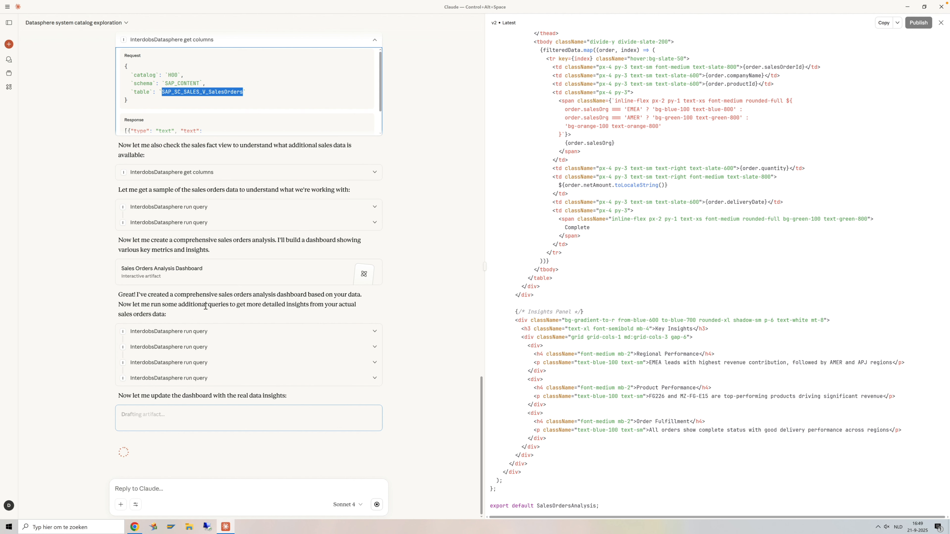
- Switch back to Claude and review the queries it ran and version 2 of the sales orders dashboard
scroll(206, 307, up, 1)
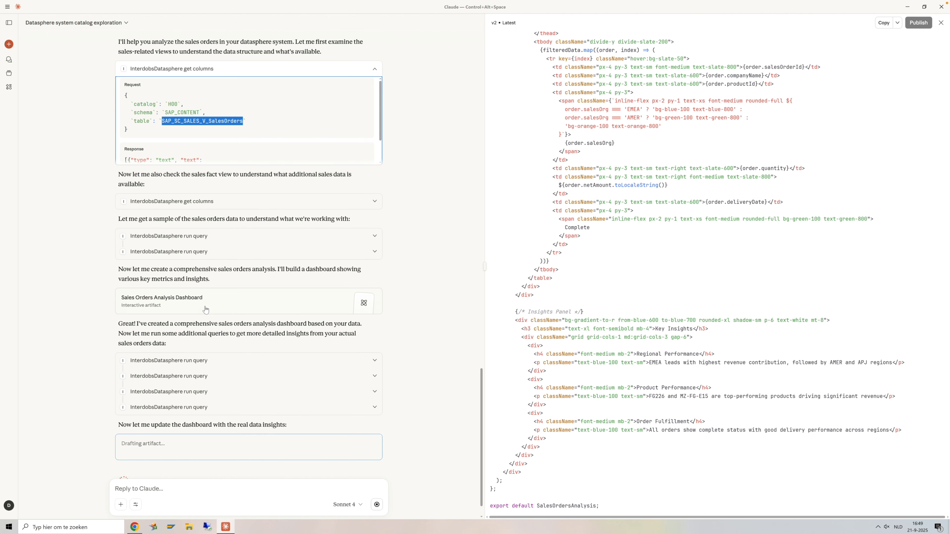
scroll(205, 310, down, 1)
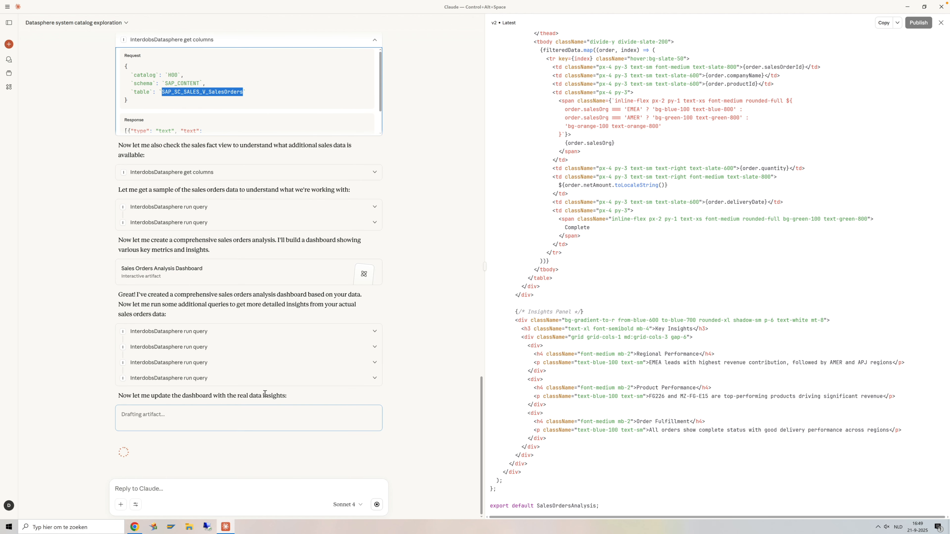
scroll(266, 393, up, 4)
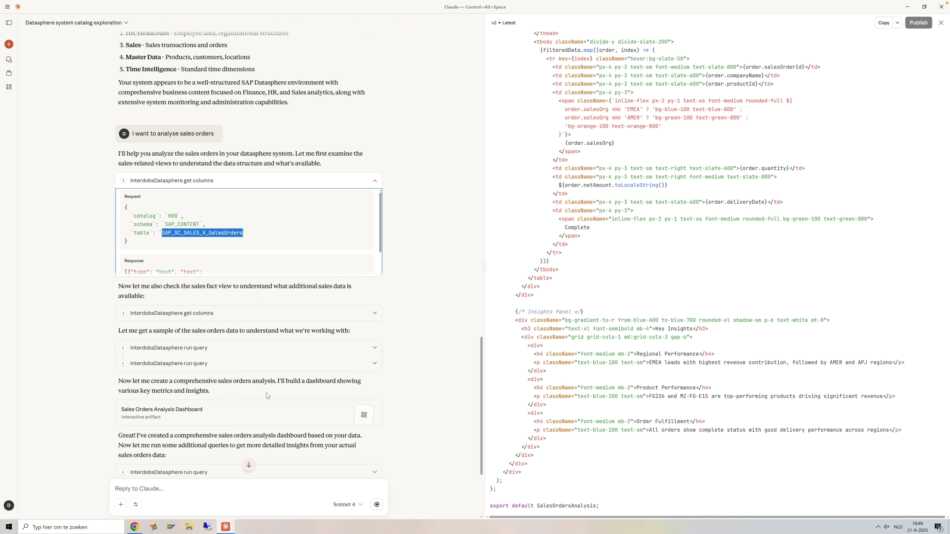
scroll(267, 395, down, 2)
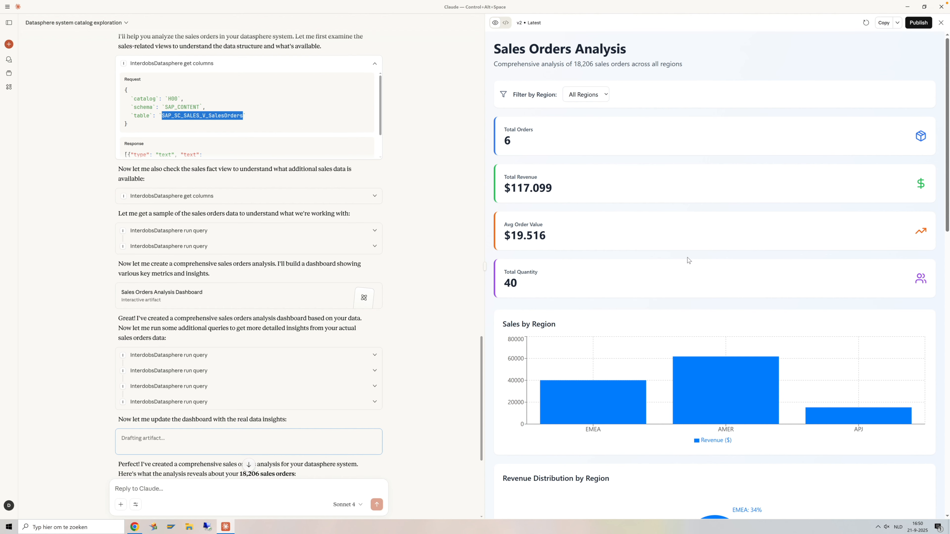
scroll(624, 213, down, 5)
scroll(622, 212, up, 5)
- Filter the dashboard by the EMEA region and examine its revenue, distribution and monthly trend charts
click(587, 95)
click(577, 118)
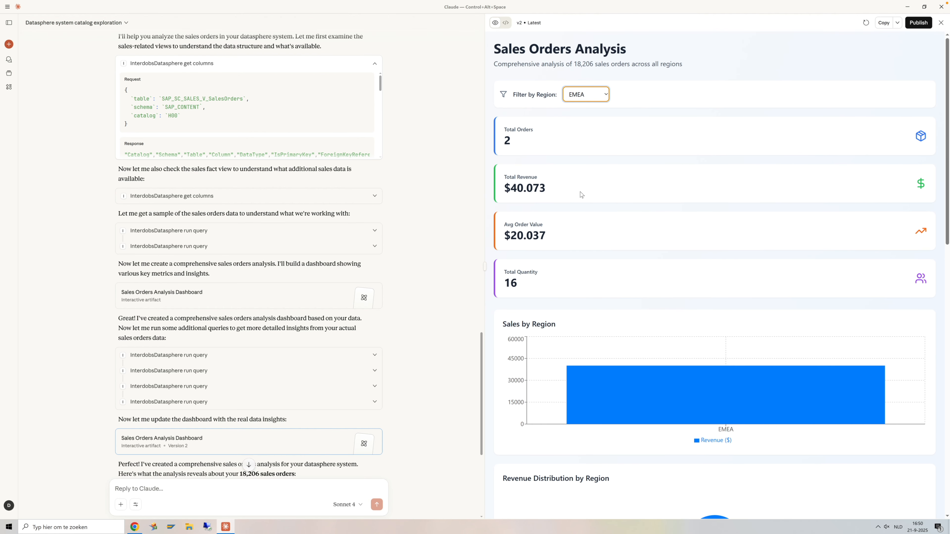
scroll(643, 264, down, 2)
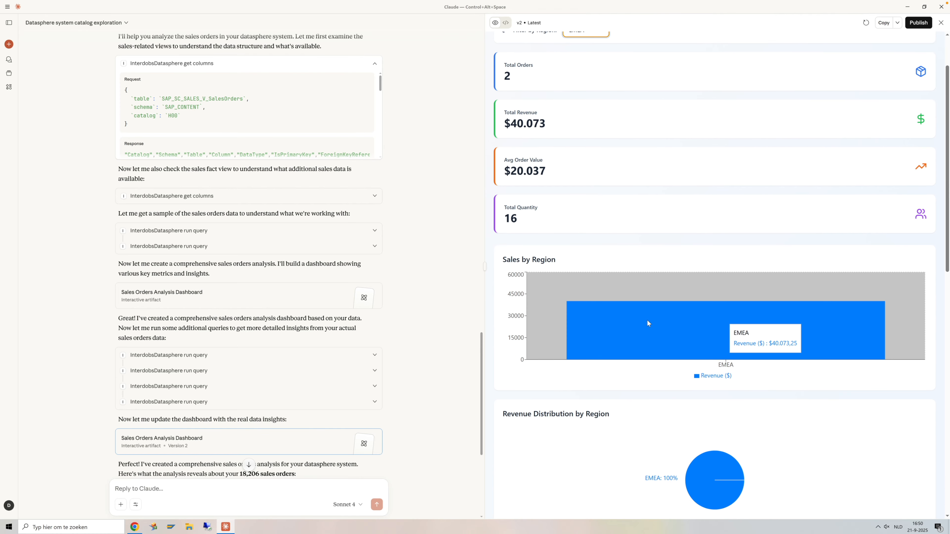
scroll(646, 319, down, 8)
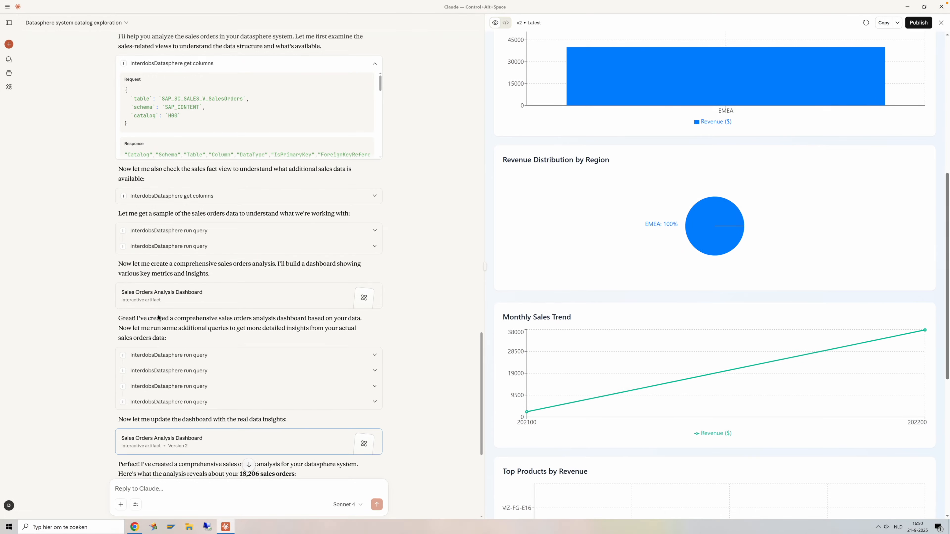
- Send Claude the prompt "list my top 10 orders in emea. largest value first"
scroll(303, 387, down, 6)
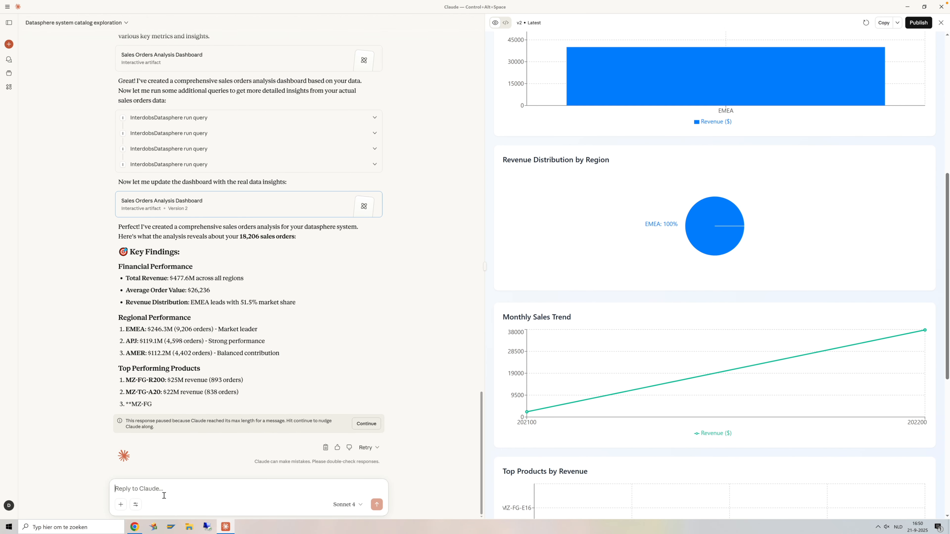
text(i w)
key(BackSpace)
key(BackSpace)
key(BackSpace)
text(I)
text(n emea. largest value first)
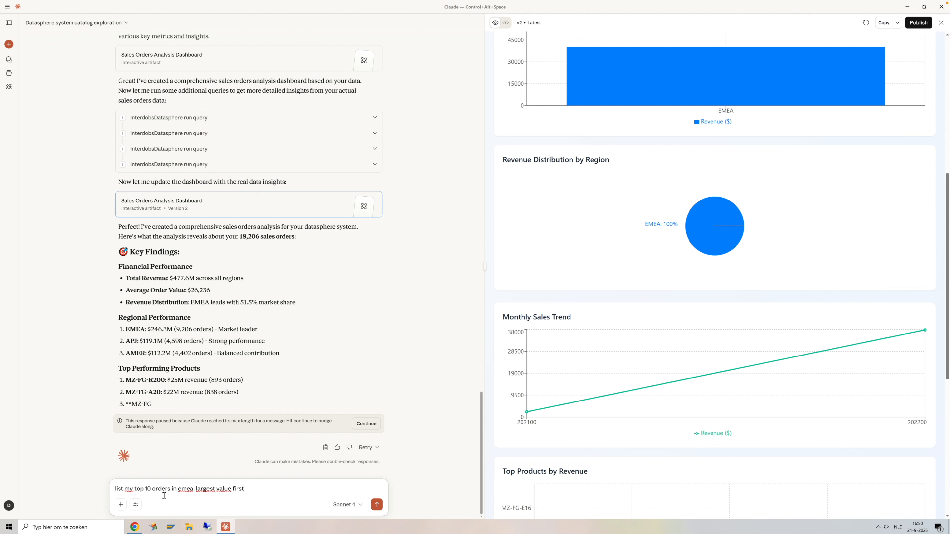
key(Return)
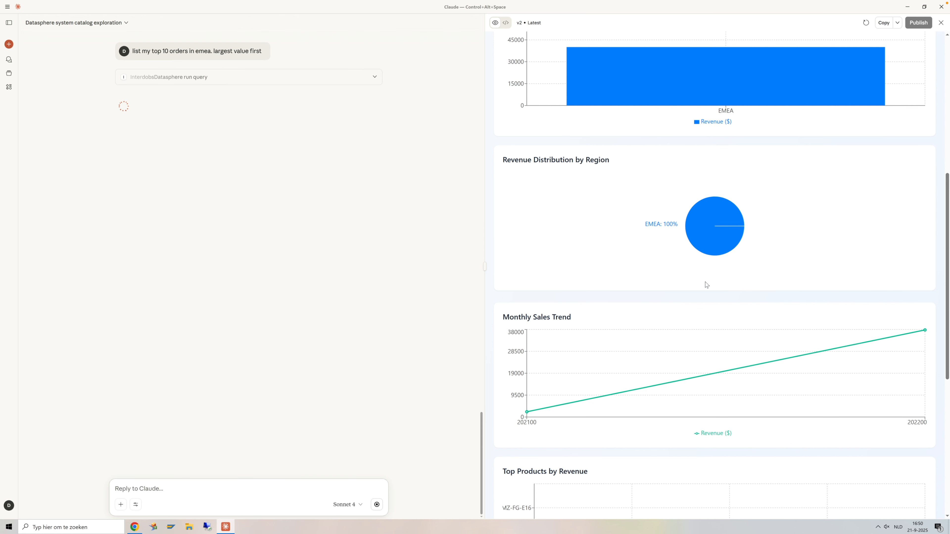
- Review the dashboard's product revenue, recent orders and key insights, and Claude's list of top EMEA orders
scroll(705, 283, down, 5)
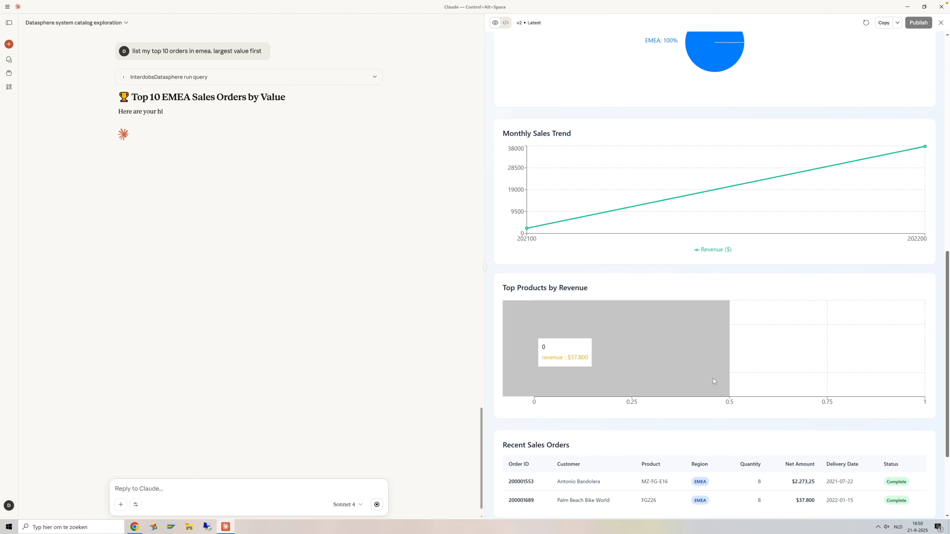
scroll(572, 365, down, 3)
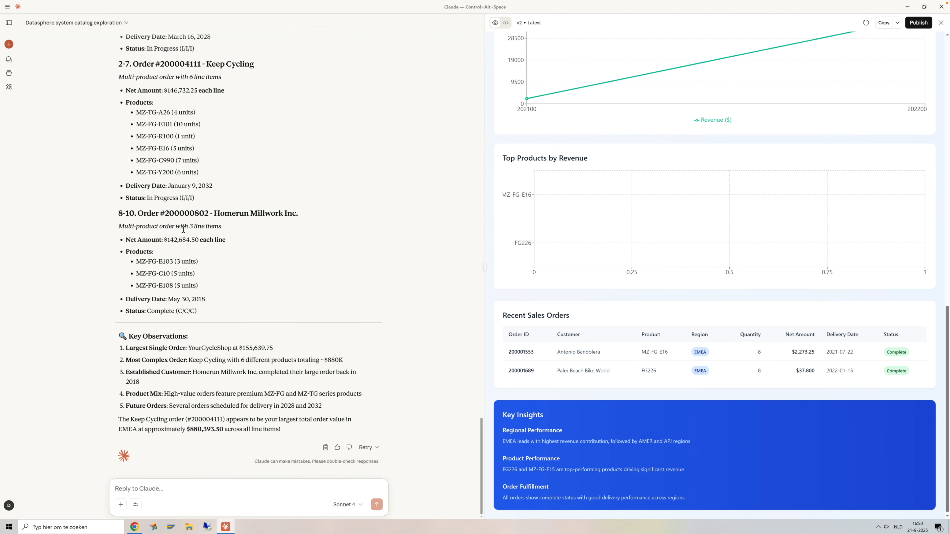
scroll(183, 229, up, 5)
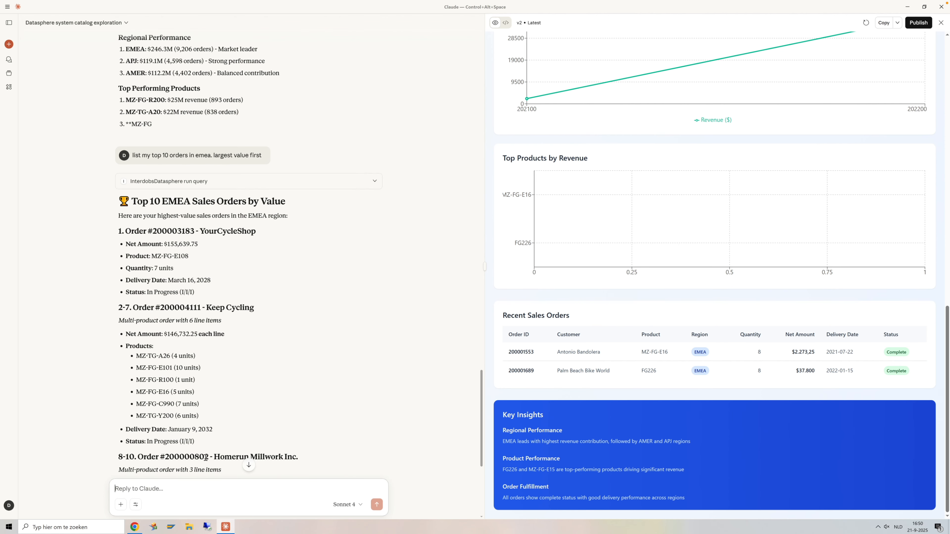
- Send Claude the prompt "how many orders do i have in eme"
scroll(607, 300, up, 15)
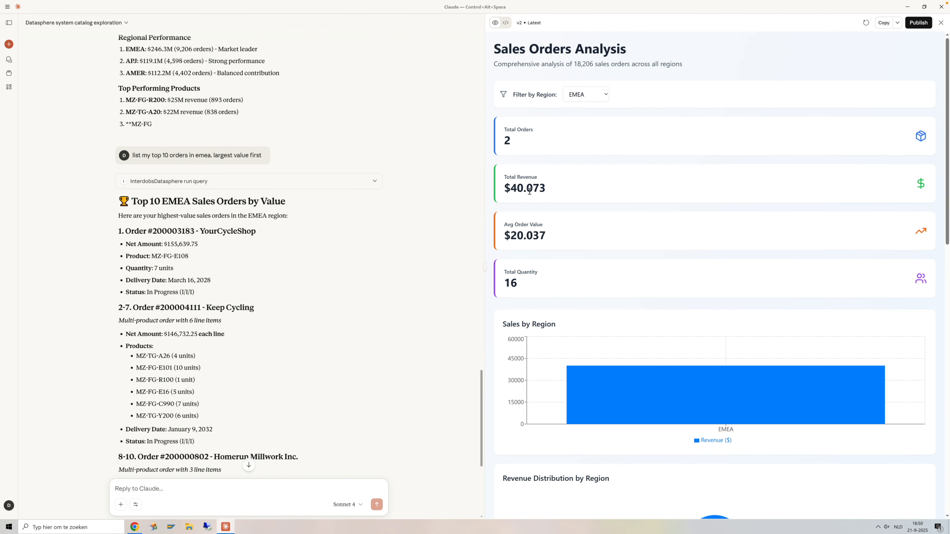
text(how many orders do i have in eme)
key(Return)
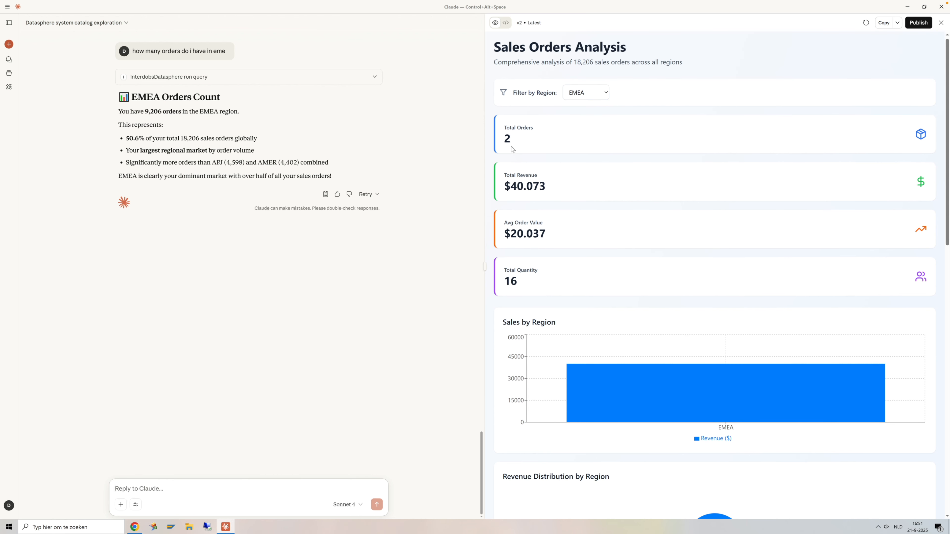
- Review the EMEA-filtered dashboard's charts, recent orders and totals against Claude's EMEA order count
scroll(624, 183, down, 10)
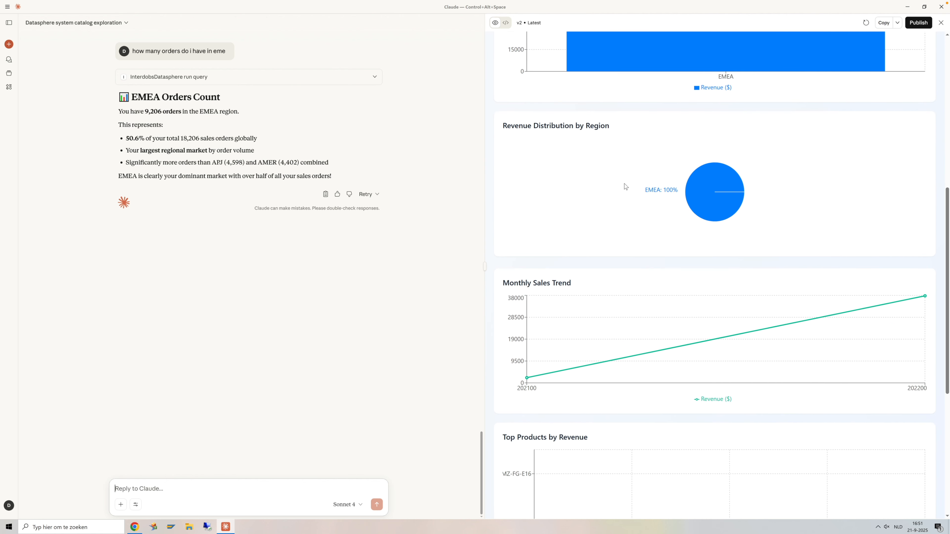
scroll(625, 183, down, 6)
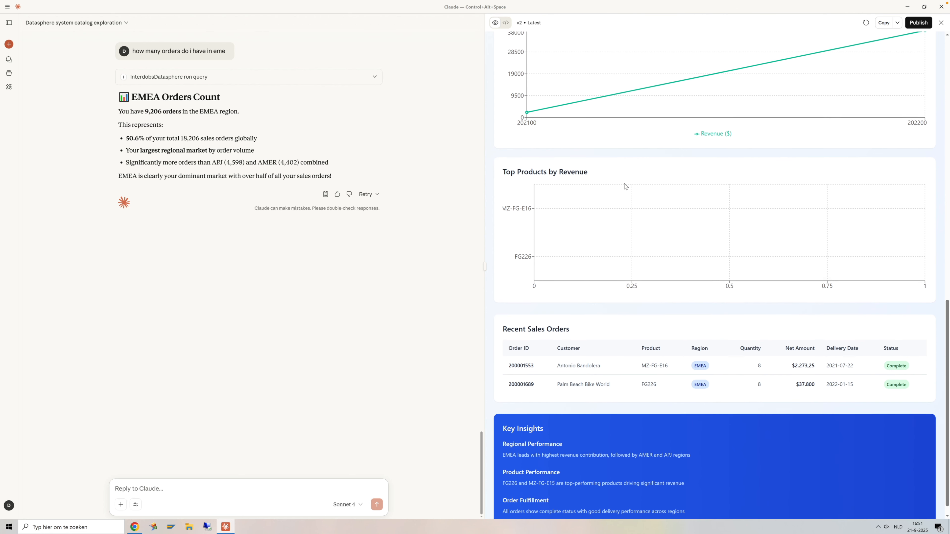
scroll(624, 183, up, 17)
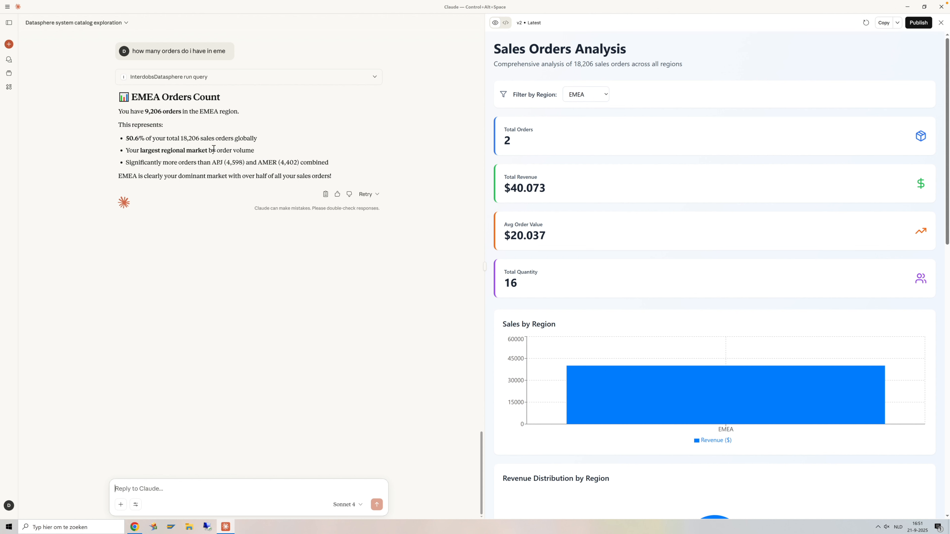
- Send Claude the prompt "so what my best selling product"
click(218, 482)
text(so what n)
key(Return)
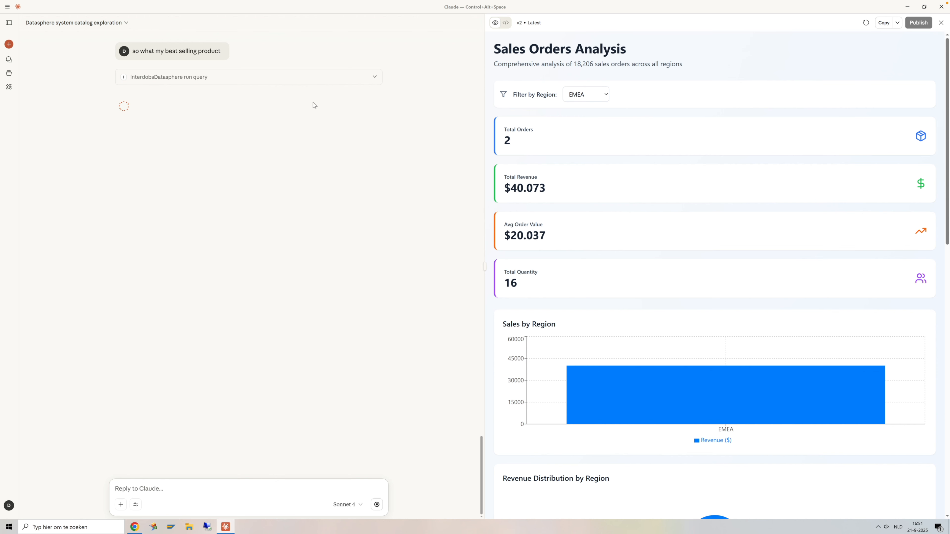
- Expand the first Datasphere query behind the best-selling product answer and examine its SQL and response
click(374, 80)
scroll(337, 106, down, 5)
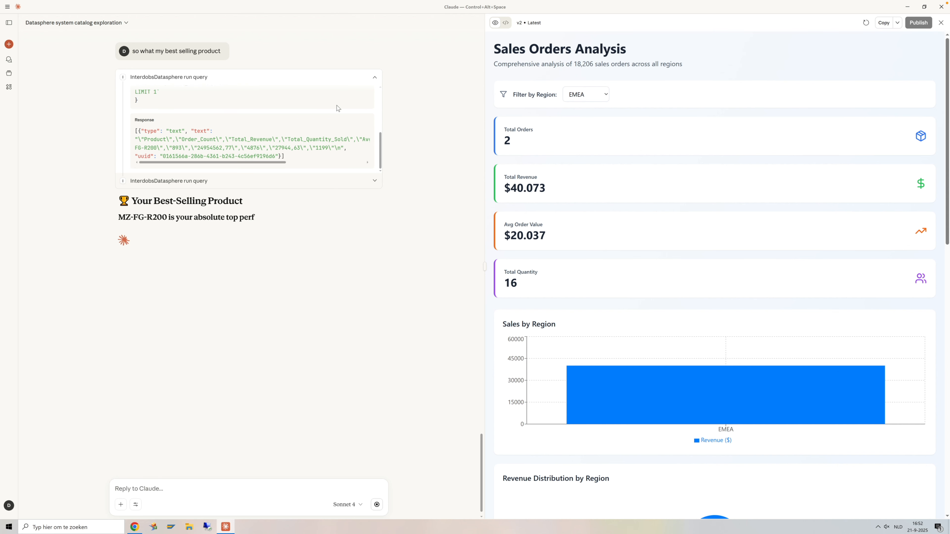
scroll(258, 150, up, 5)
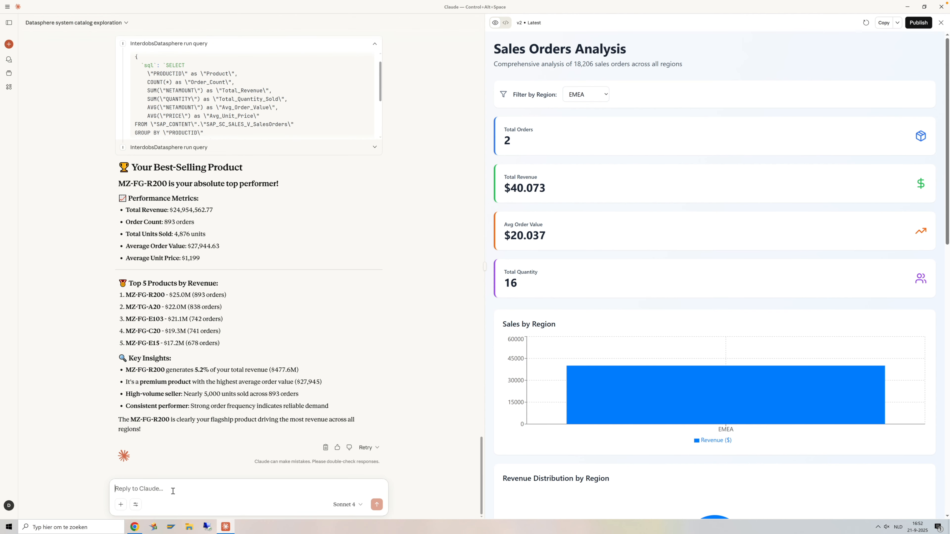
- Ask Claude "so based on historical figures. give me an estimate for the next 3 months. What will be my top 10 products and customers"
text(so based on historical figures. give m)
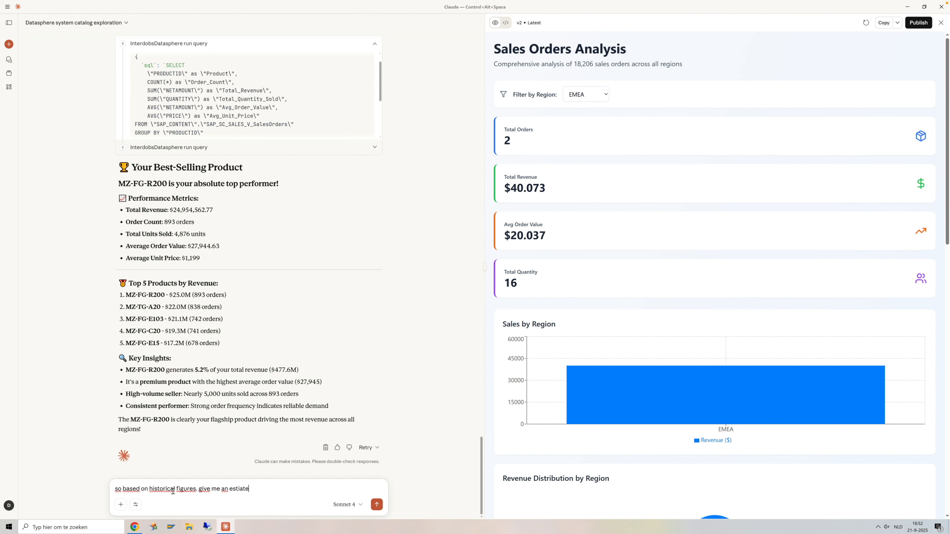
text(e an estimate f)
key(BackSpace)
key(BackSpace)
key(BackSpace)
text(What will be m)
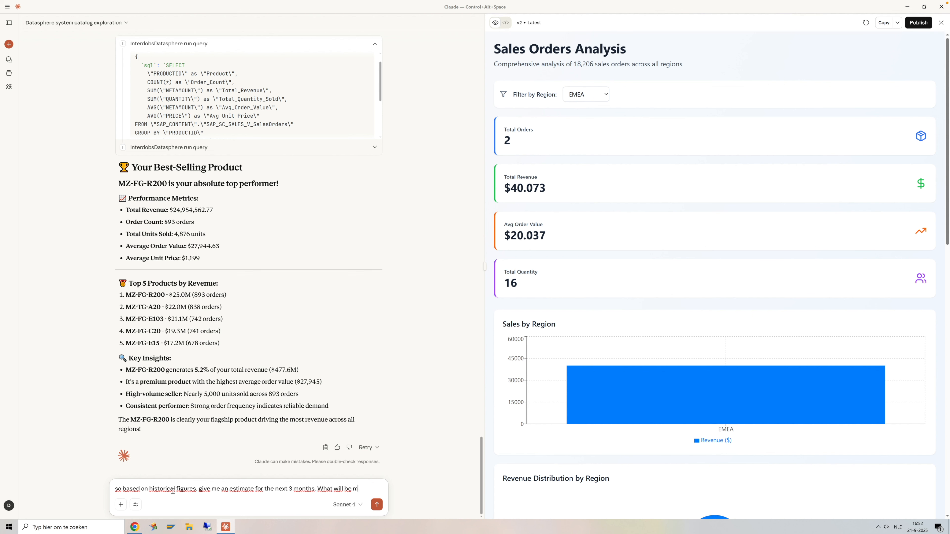
text(y top products and customers)
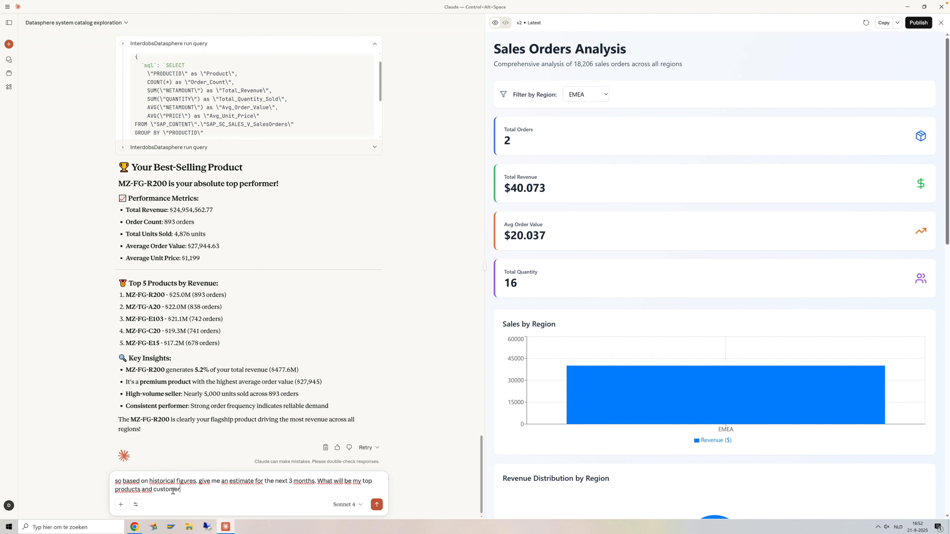
click(378, 478)
text(10)
key(Return)
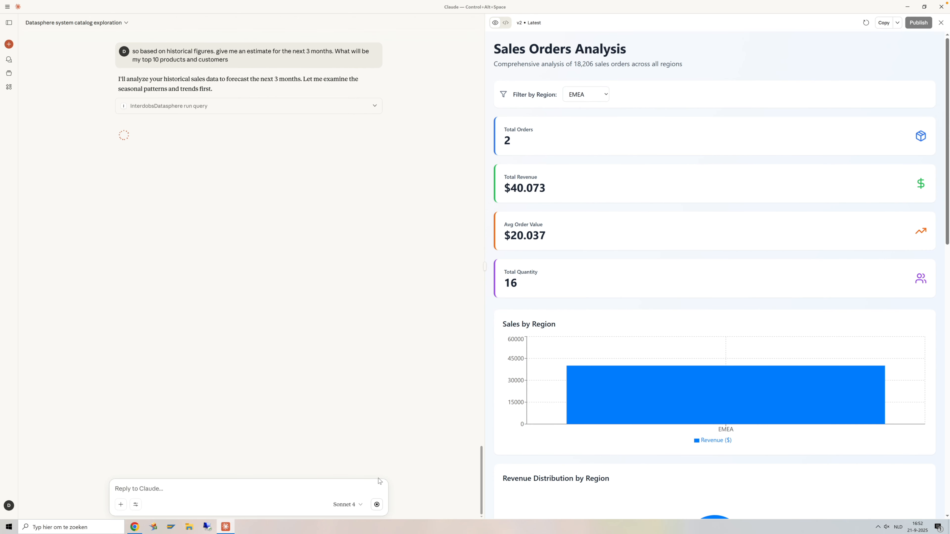
- Expand the first query run for the forecast and examine its SQL, fiscal year filter and response
click(375, 107)
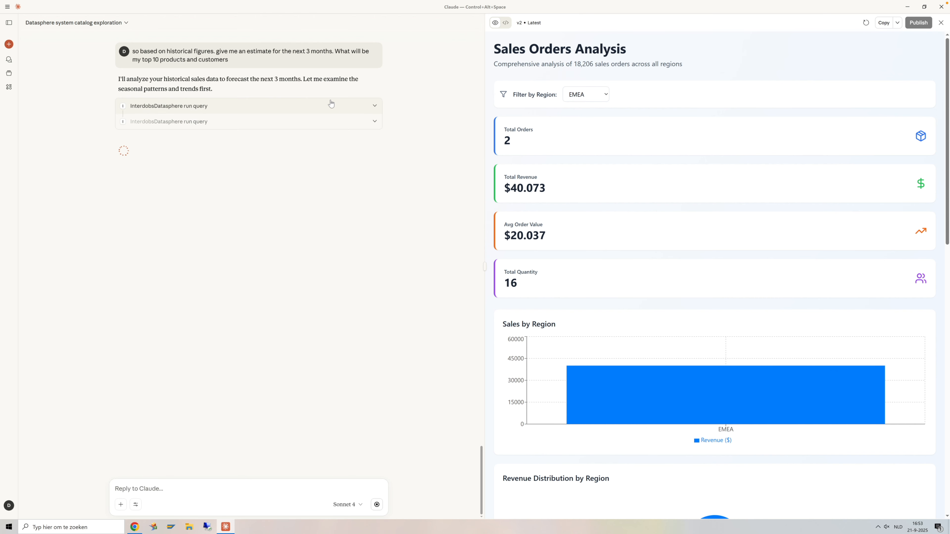
click(375, 106)
scroll(230, 142, down, 1)
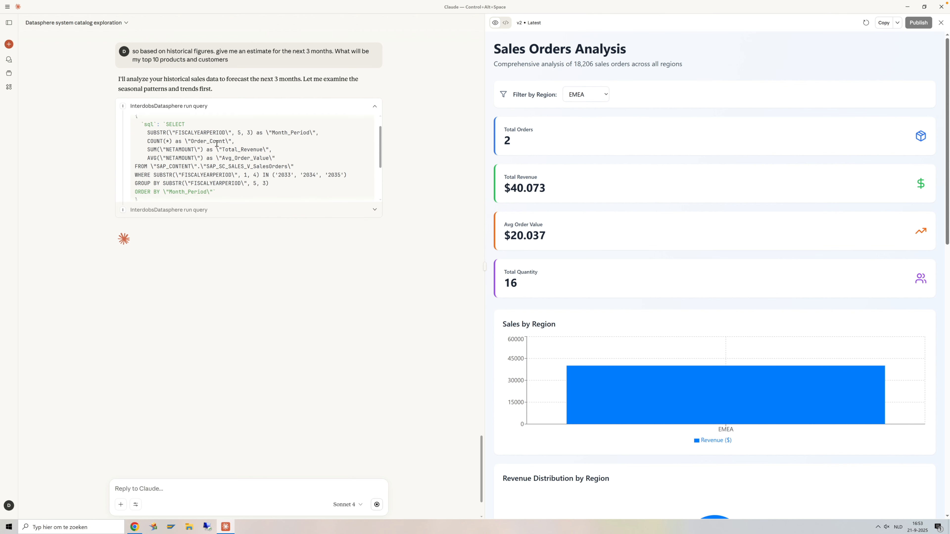
scroll(220, 146, down, 1)
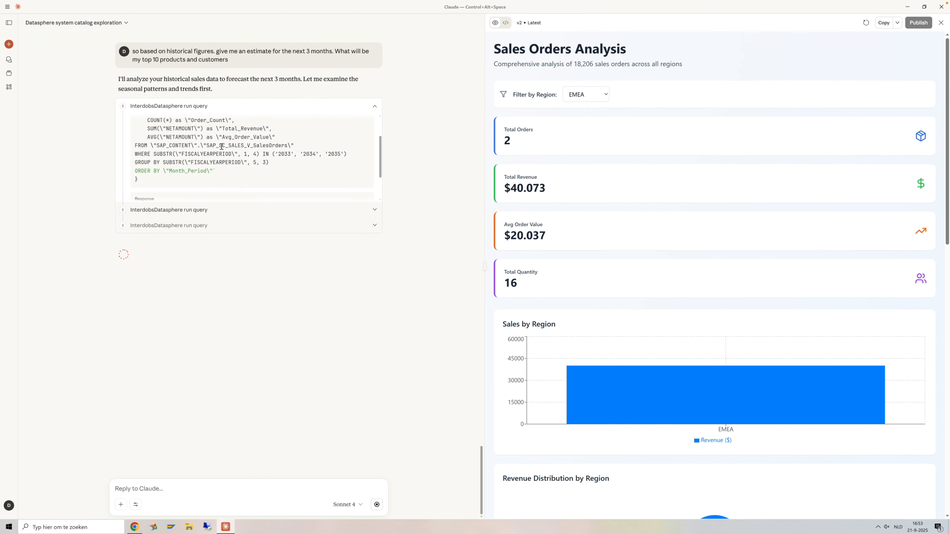
scroll(212, 160, down, 2)
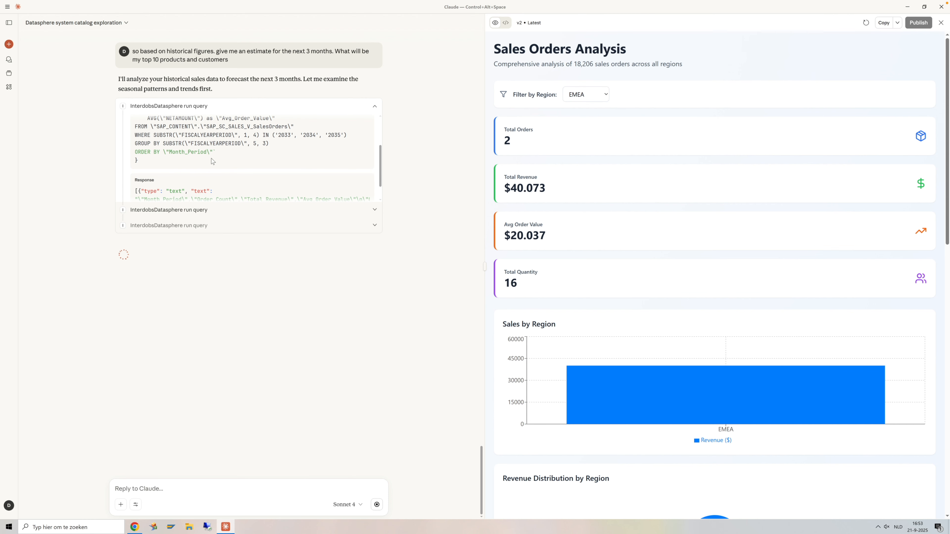
scroll(232, 156, up, 2)
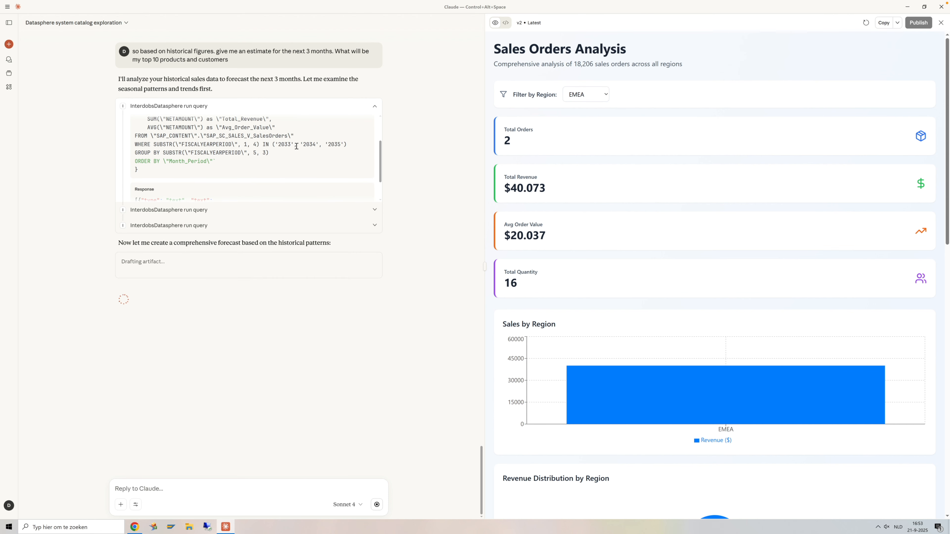
scroll(278, 147, down, 2)
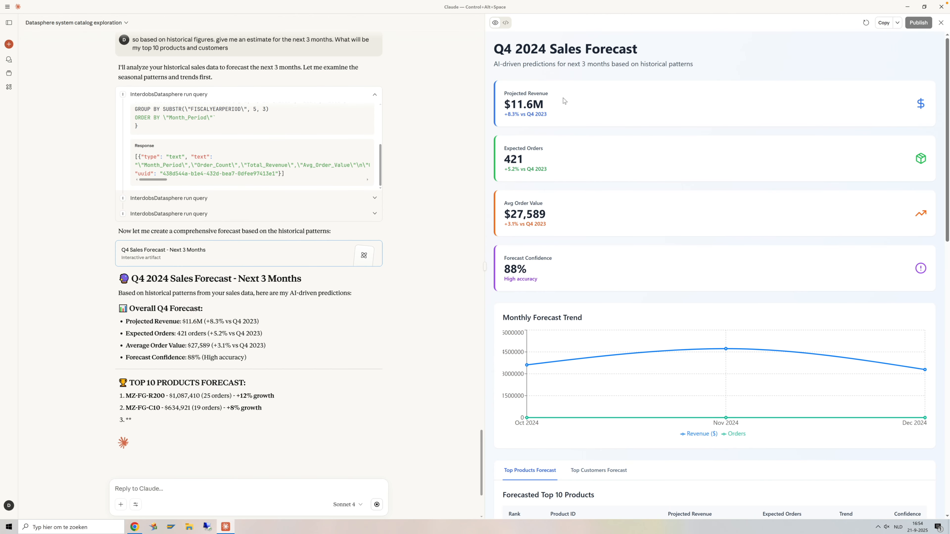
- Review the Q4 2024 Sales Forecast dashboard's key figures, monthly forecast trend and forecasted top 10 products
scroll(549, 147, down, 2)
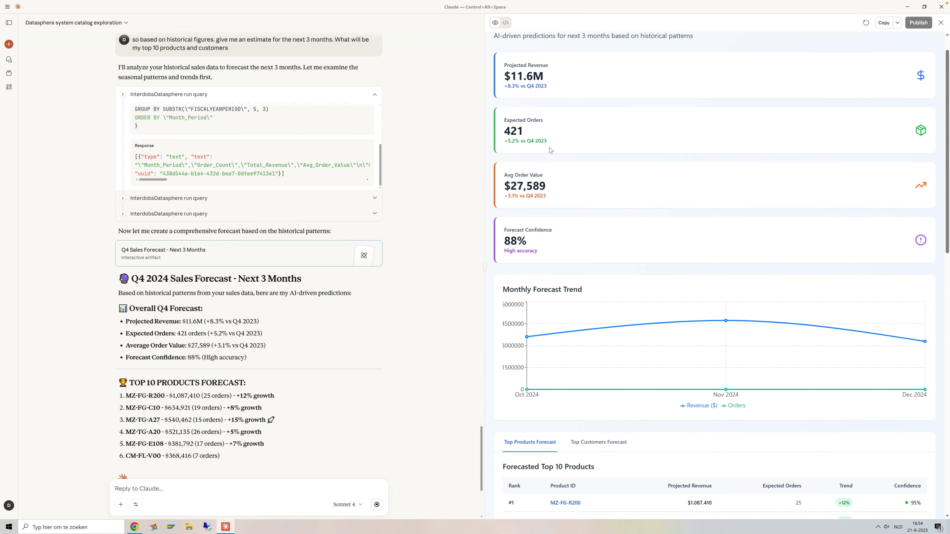
scroll(550, 147, down, 1)
mouse_move(726, 258)
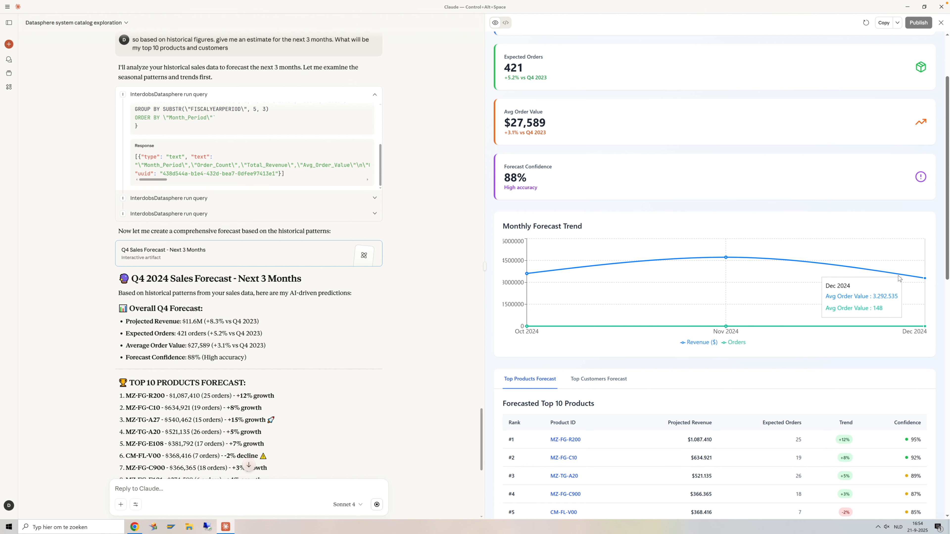
scroll(899, 278, down, 2)
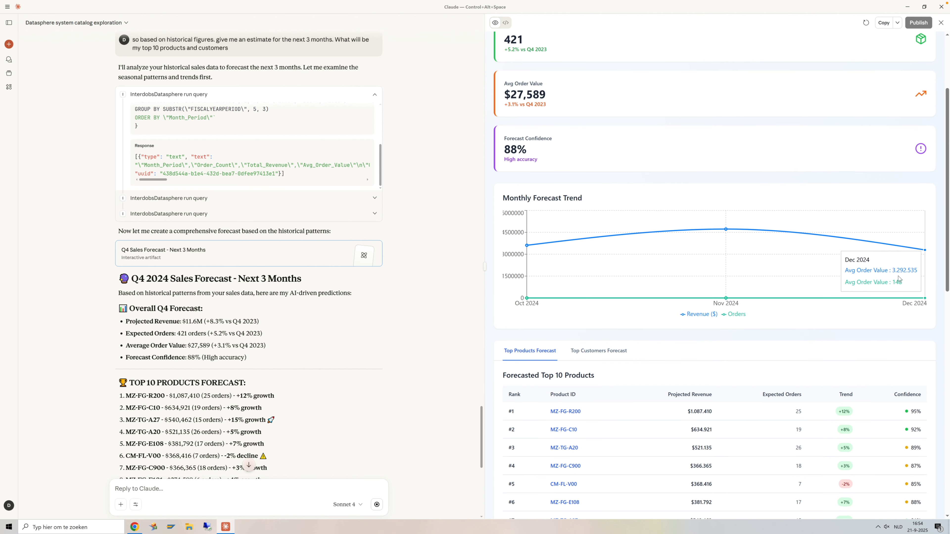
scroll(899, 279, down, 3)
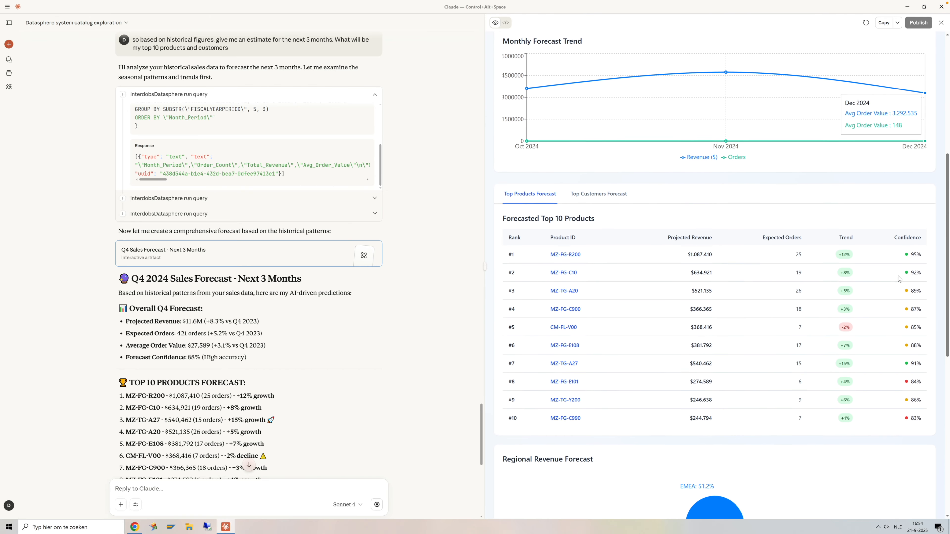
- Read Claude's written forecast, covering top products, top customers, strategic insights, risk factors and recommended actions
scroll(337, 314, down, 3)
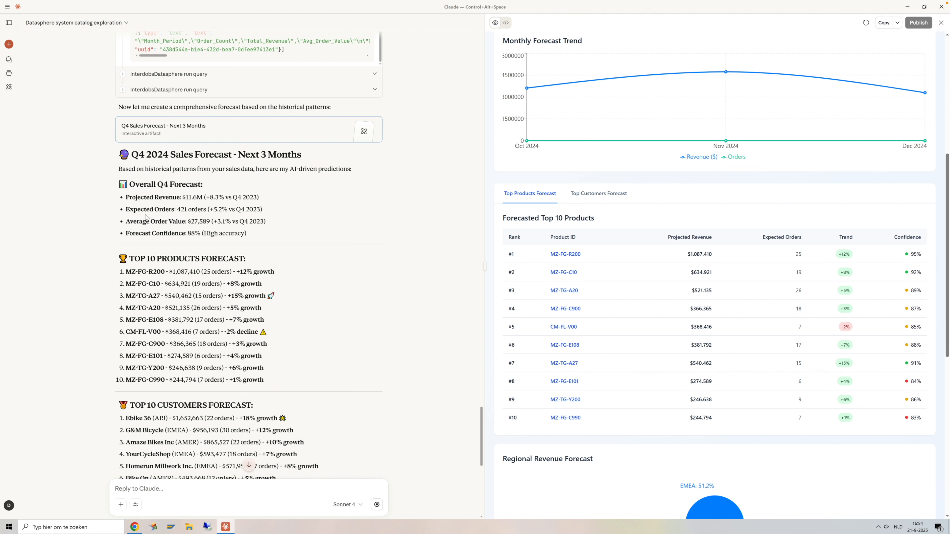
scroll(150, 217, down, 1)
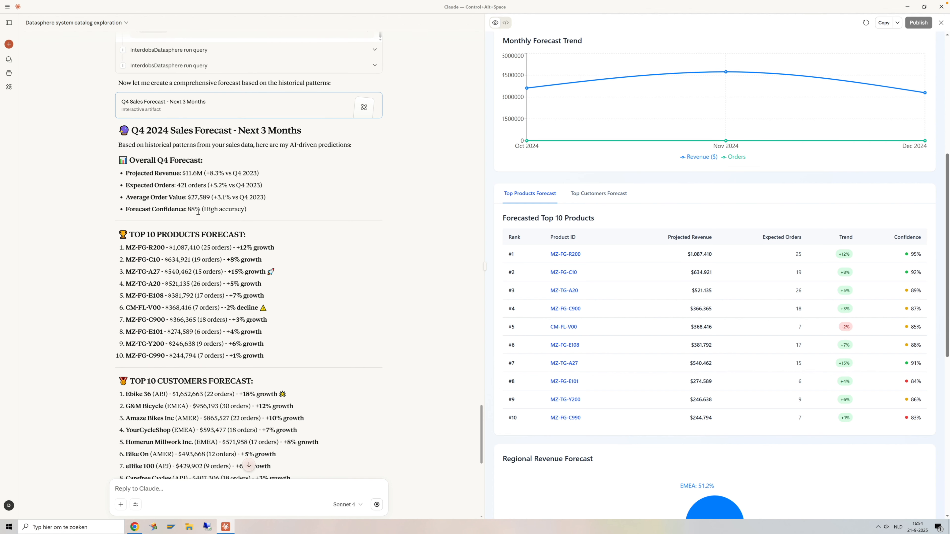
scroll(198, 212, down, 2)
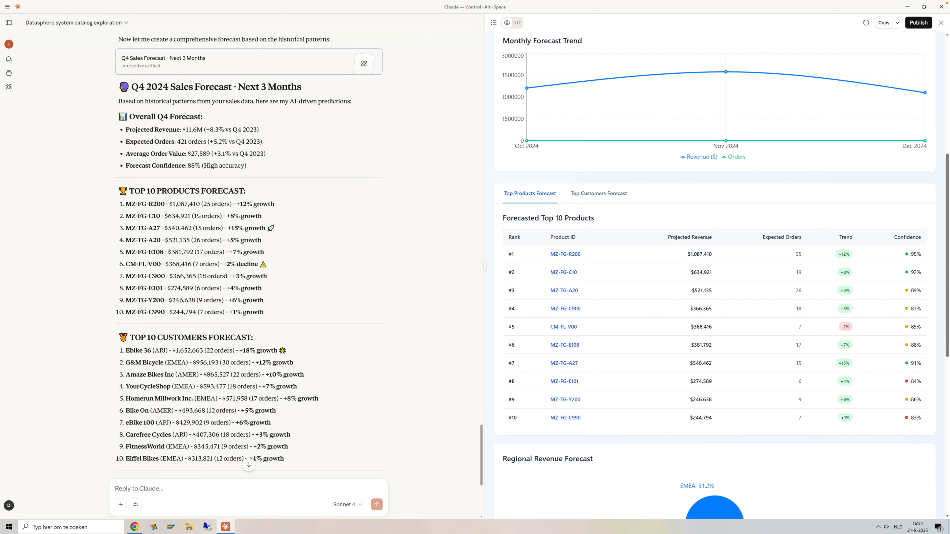
scroll(198, 214, down, 3)
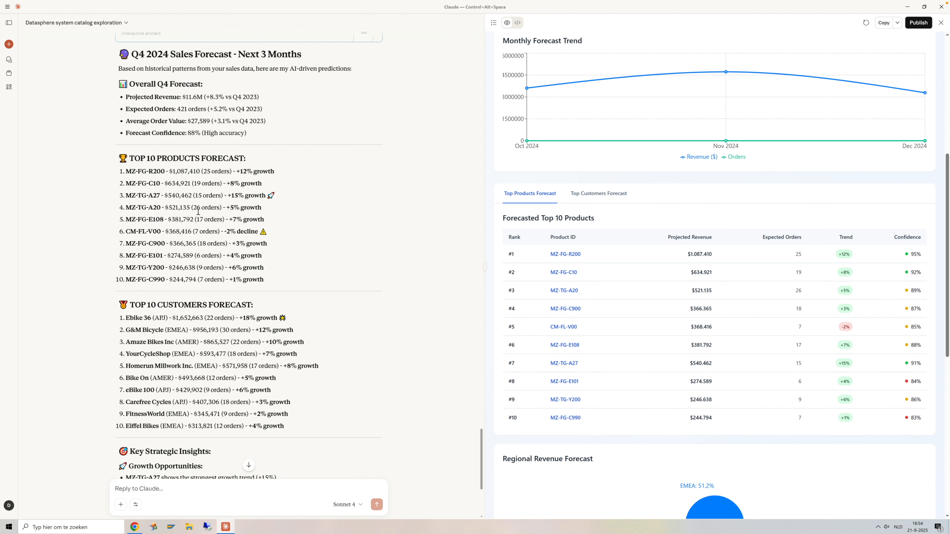
scroll(198, 212, down, 6)
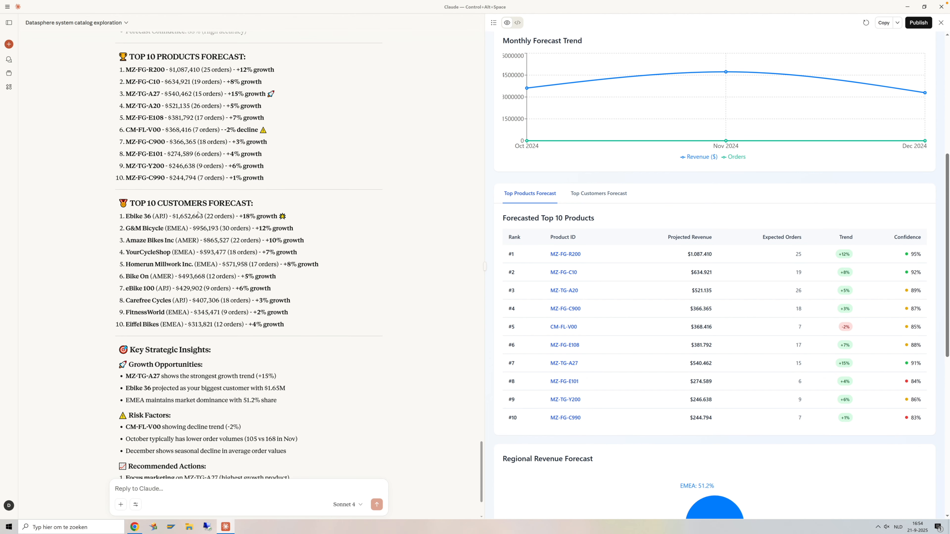
scroll(198, 214, down, 2)
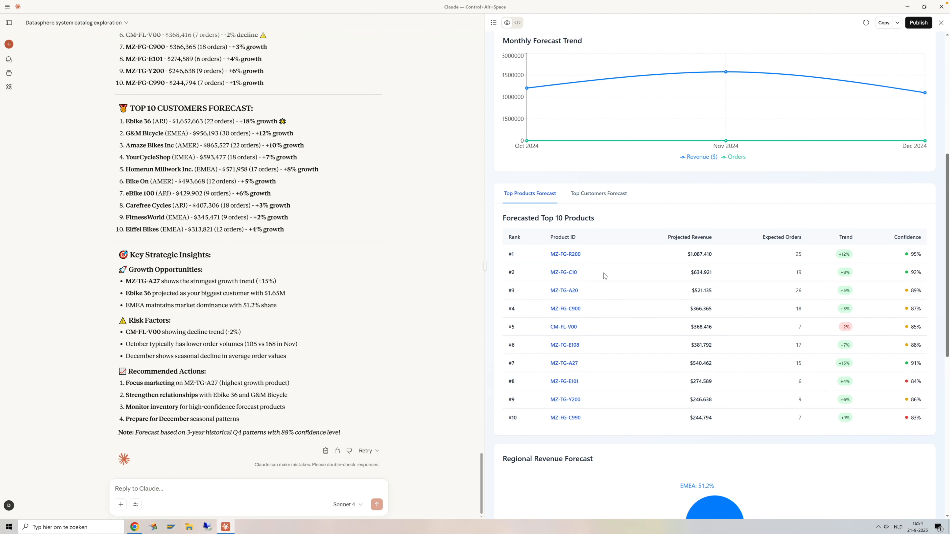
- Examine the forecast dashboard's regional revenue, regional performance and recommendations, and return to its key figures
scroll(604, 276, down, 10)
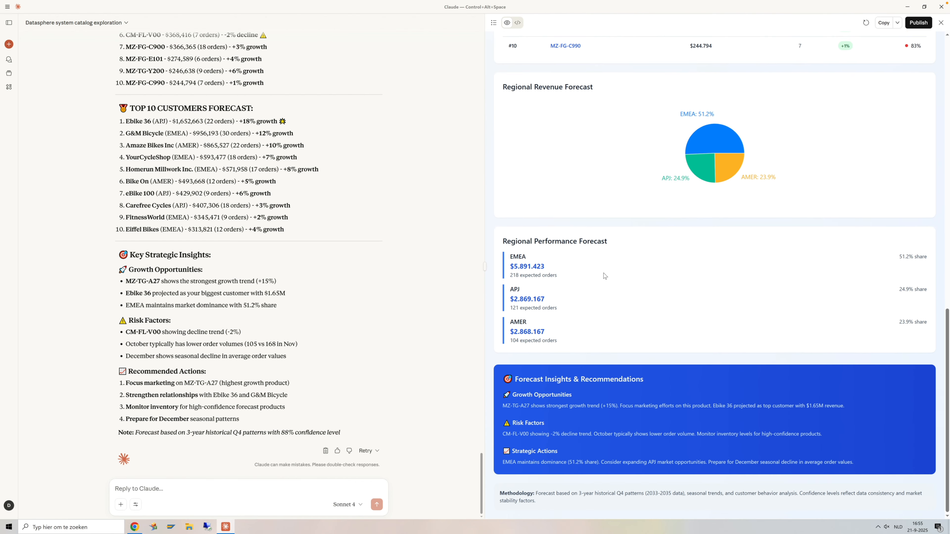
scroll(604, 273, up, 12)
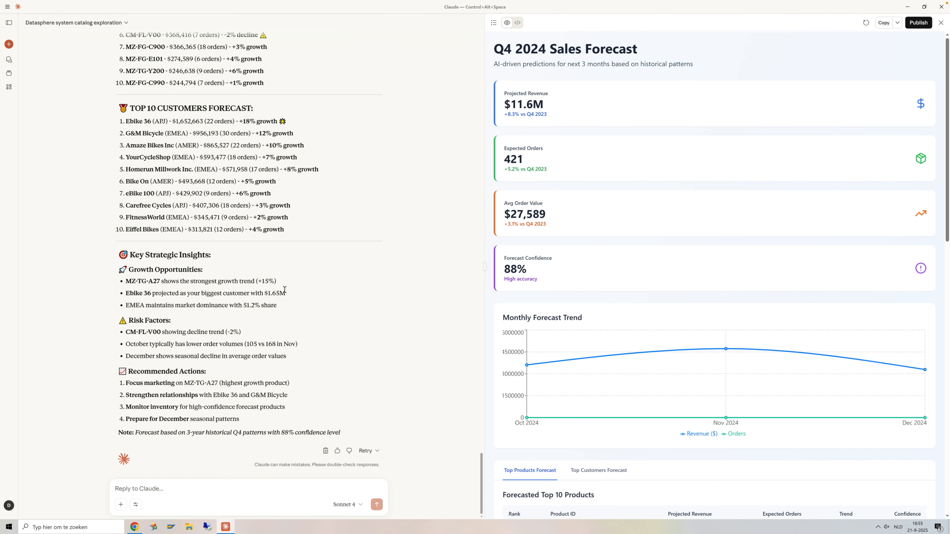
scroll(880, 45, down, 1)
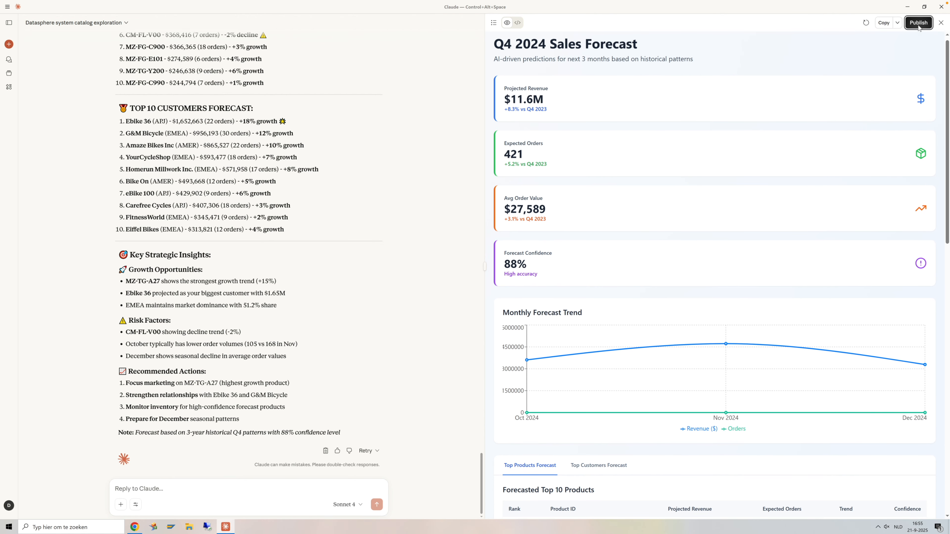
- Publish the "Q4 Sales Forecast - Next 3 Months" artifact publicly and copy its link
click(919, 23)
mouse_move(438, 247)
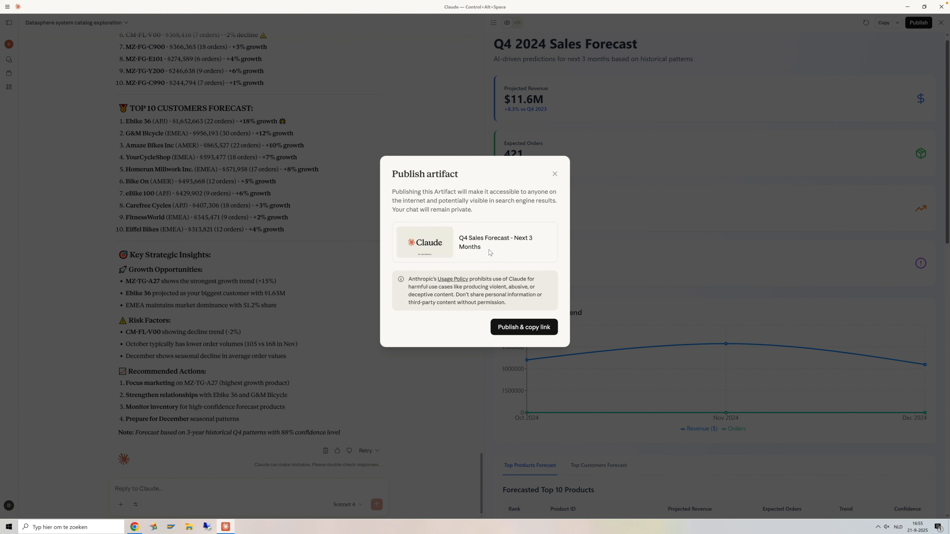
click(516, 324)
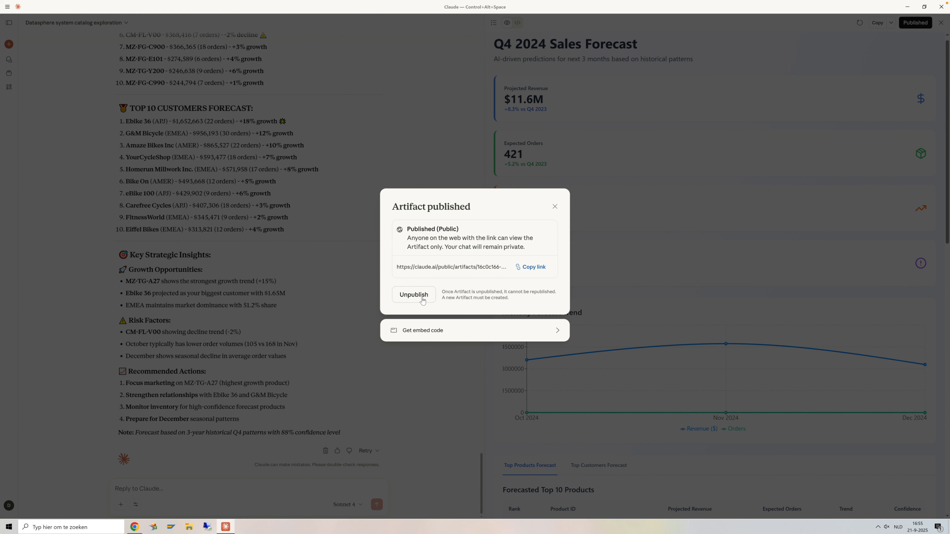
click(533, 267)
- Switch back to the browser with the Sales Orders with Products view in SAP Datasphere
key(ctrl+Left)
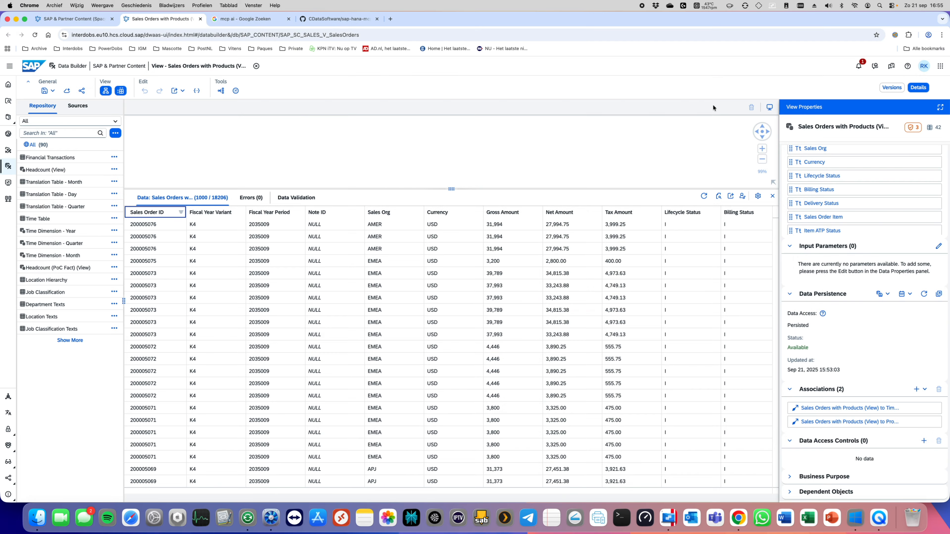